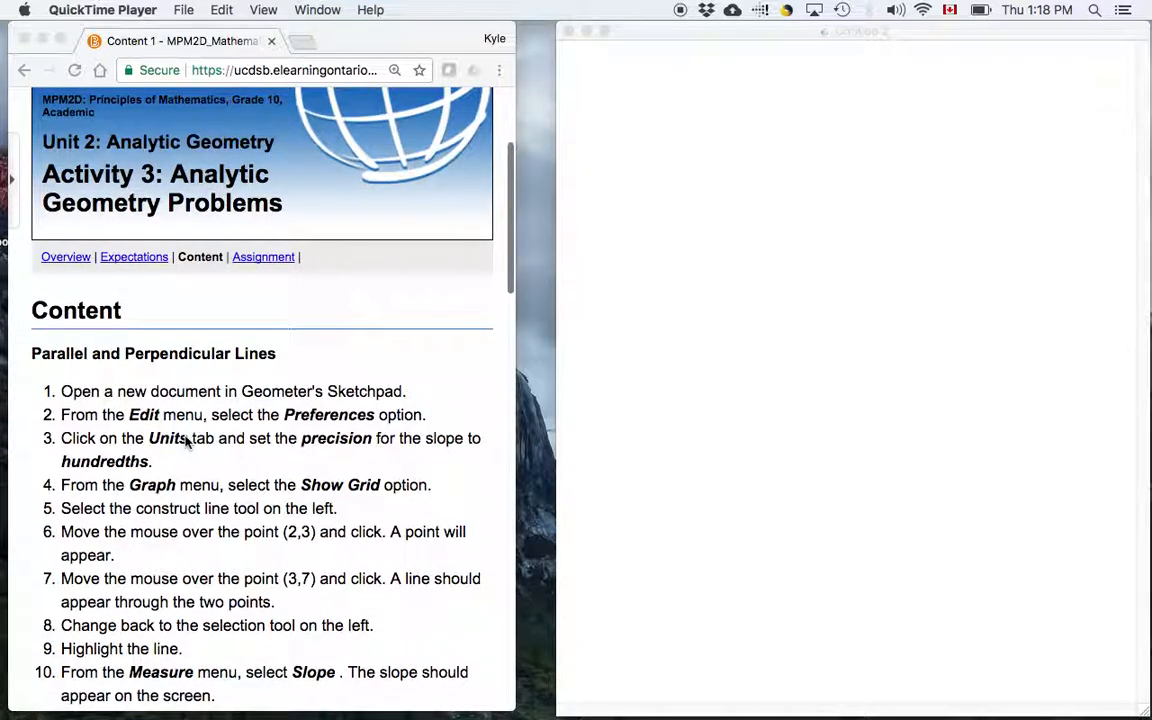
- Check the sketch's unit preferences in Sketchpad and accept hundredths precision for angles, distances and other values
scroll(185, 443, "down", 2)
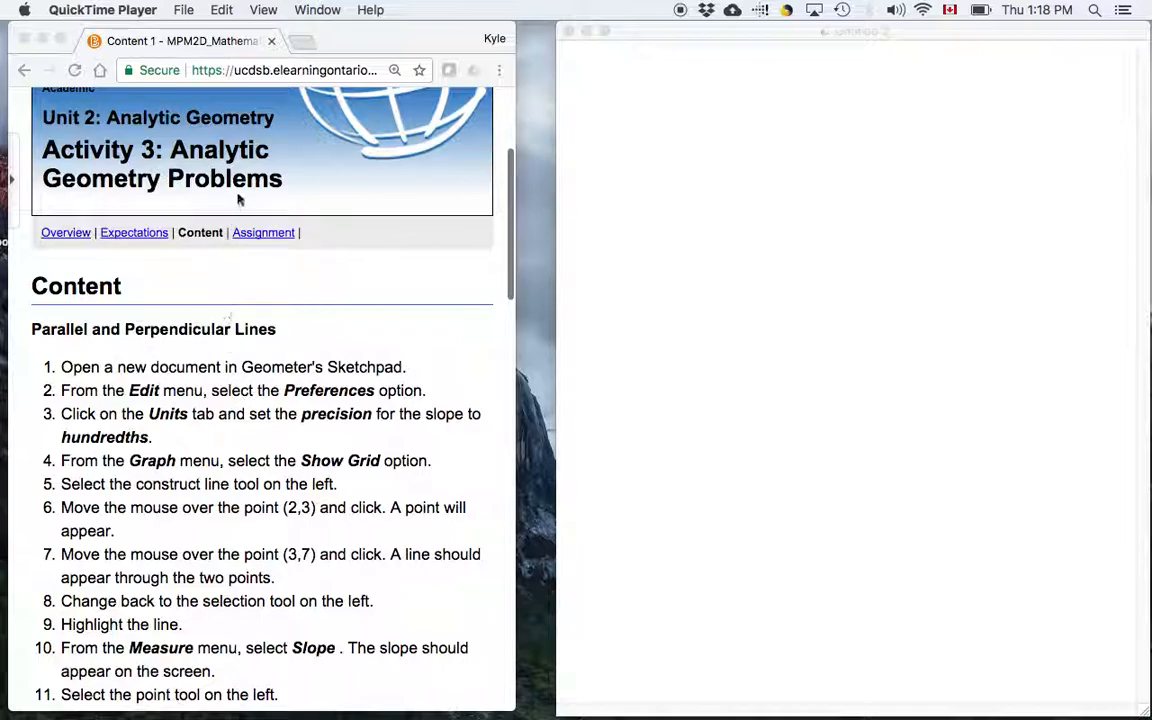
scroll(242, 372, "down", 5)
scroll(242, 372, "down", 4)
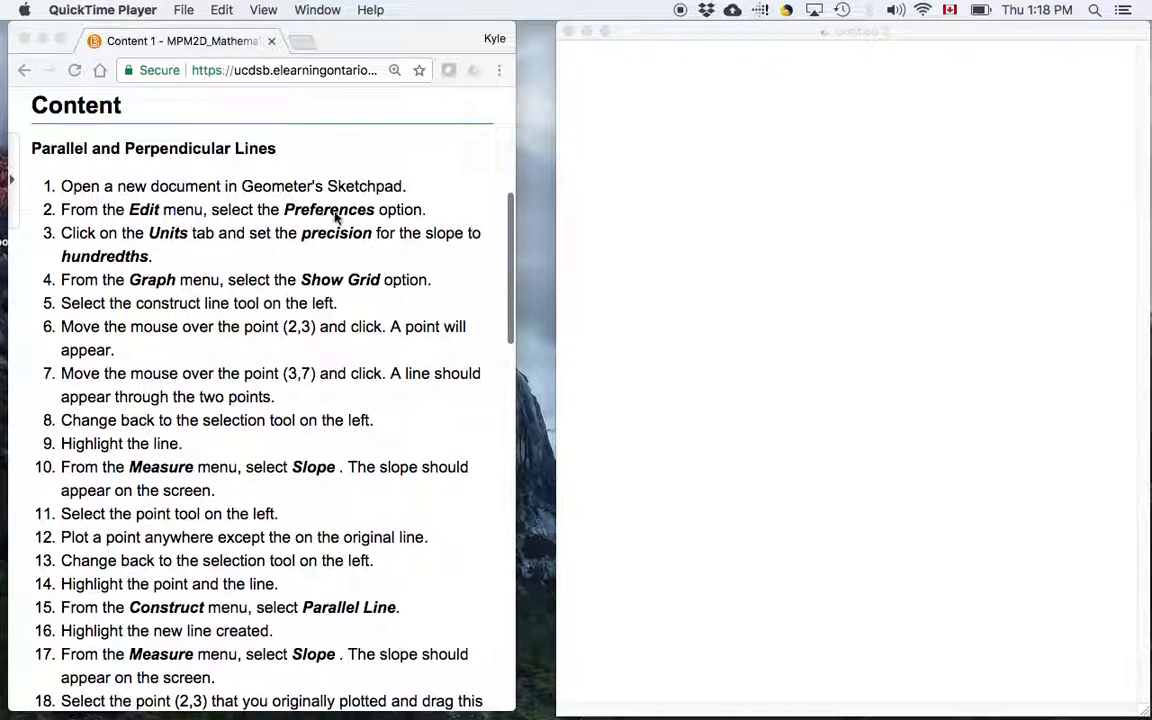
left_click(729, 134)
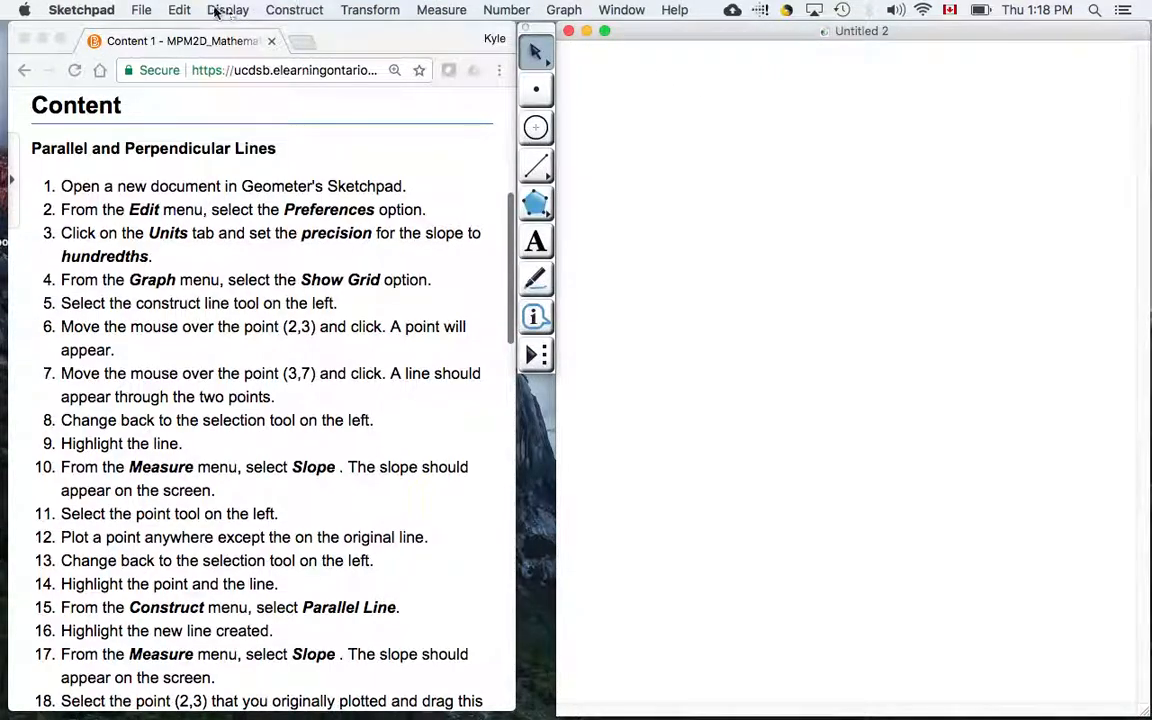
left_click(181, 11)
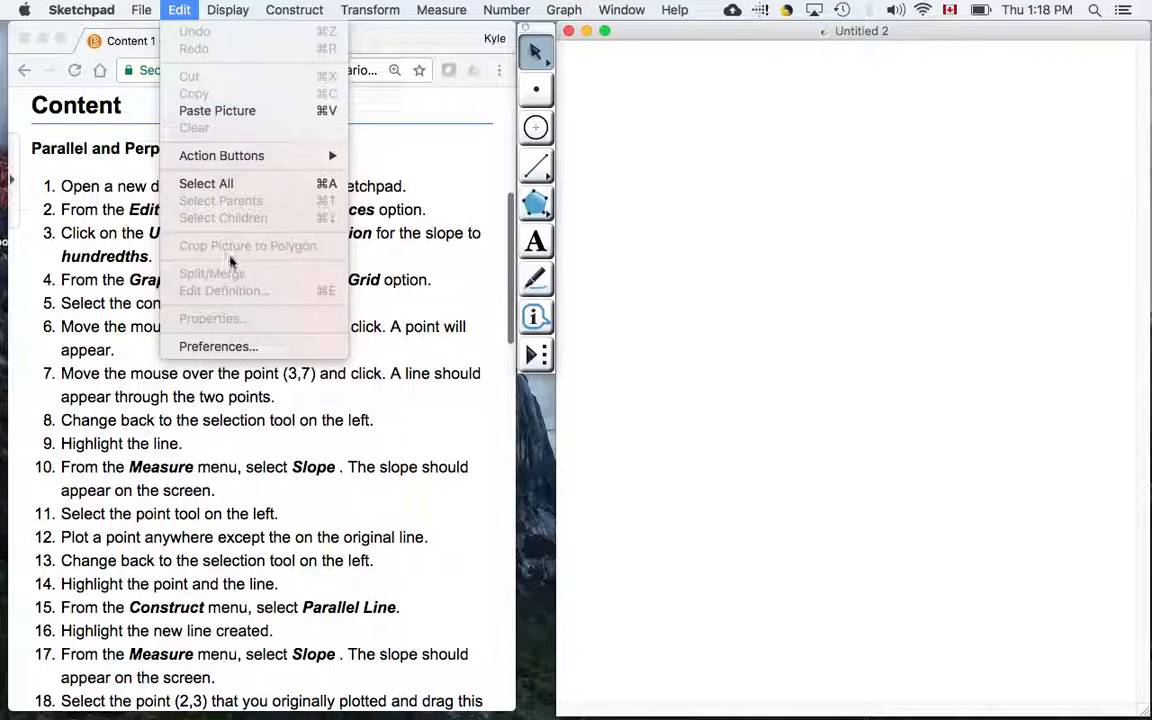
left_click(236, 349)
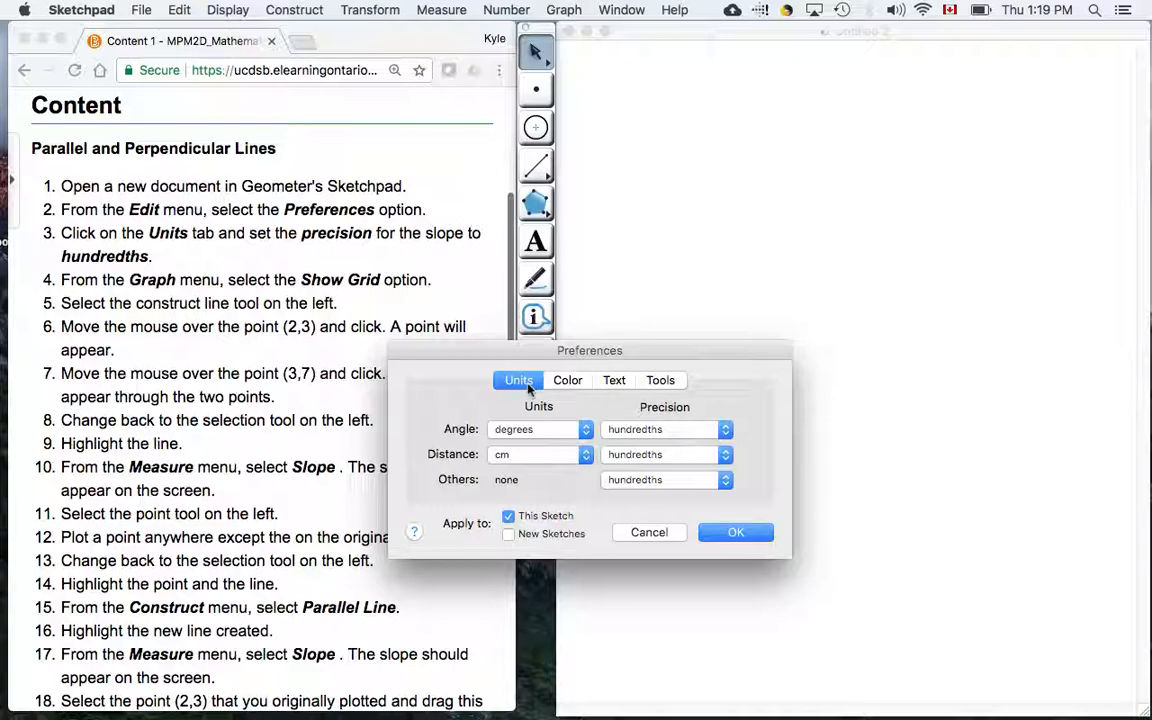
left_click(736, 533)
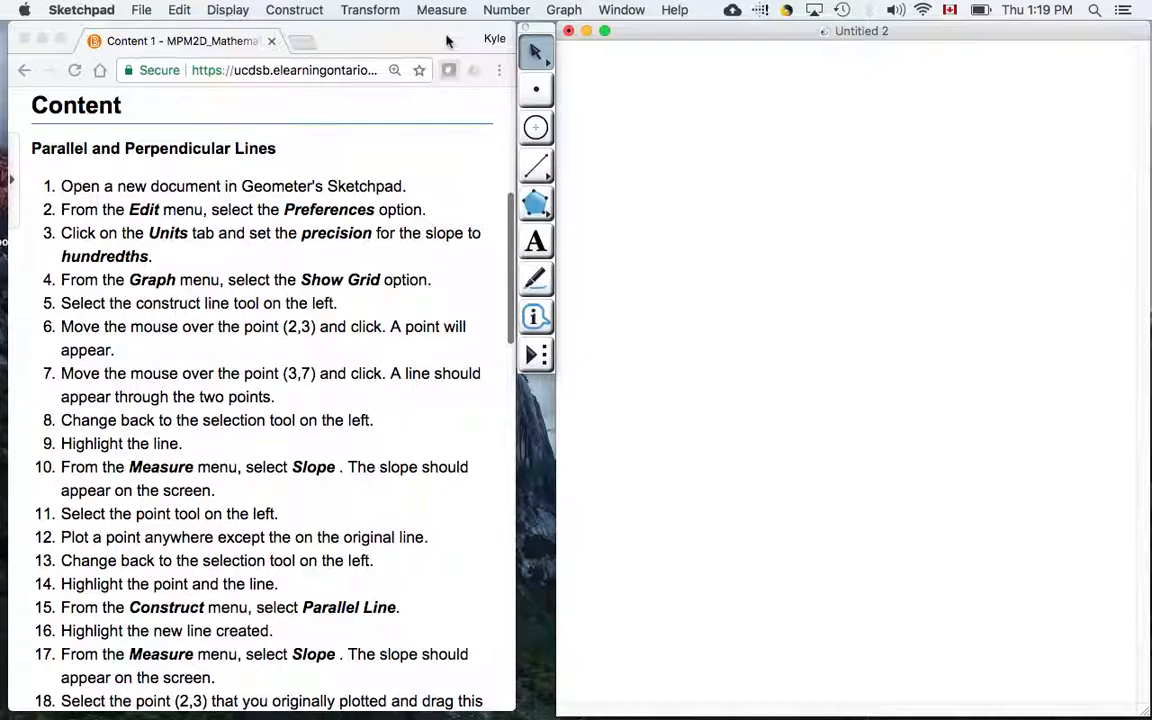
- Show the coordinate grid and draw a segment from about (2, 3) to about (3, 7)
left_click(561, 10)
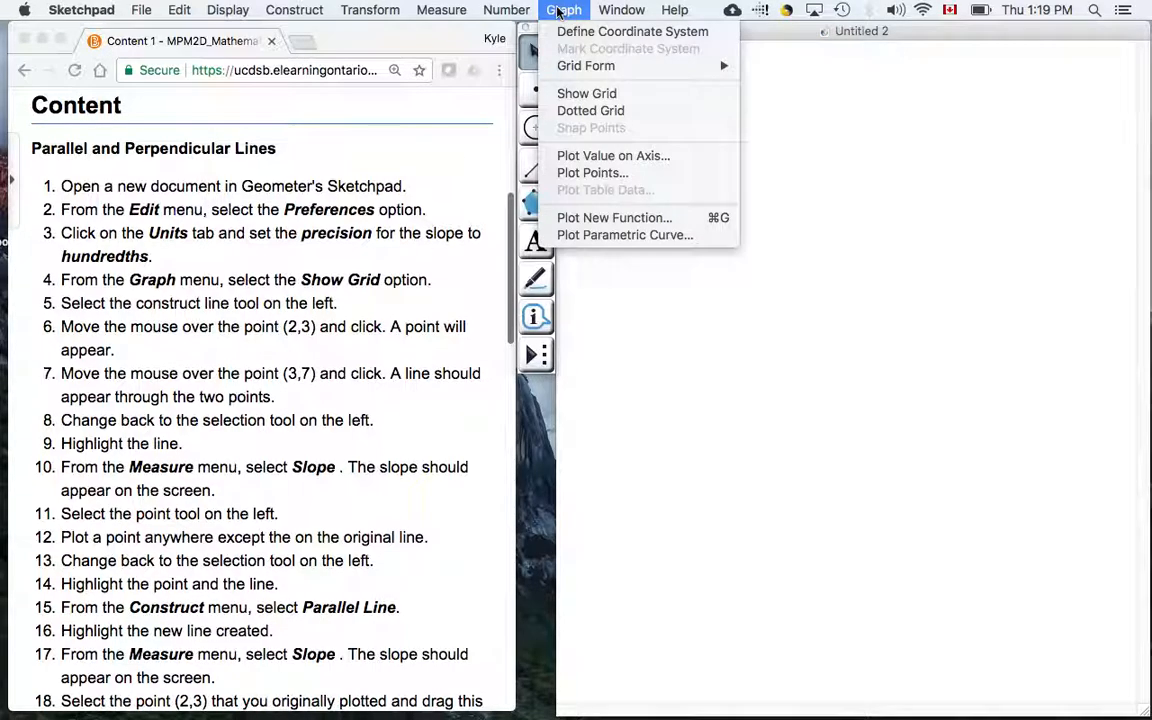
left_click(595, 93)
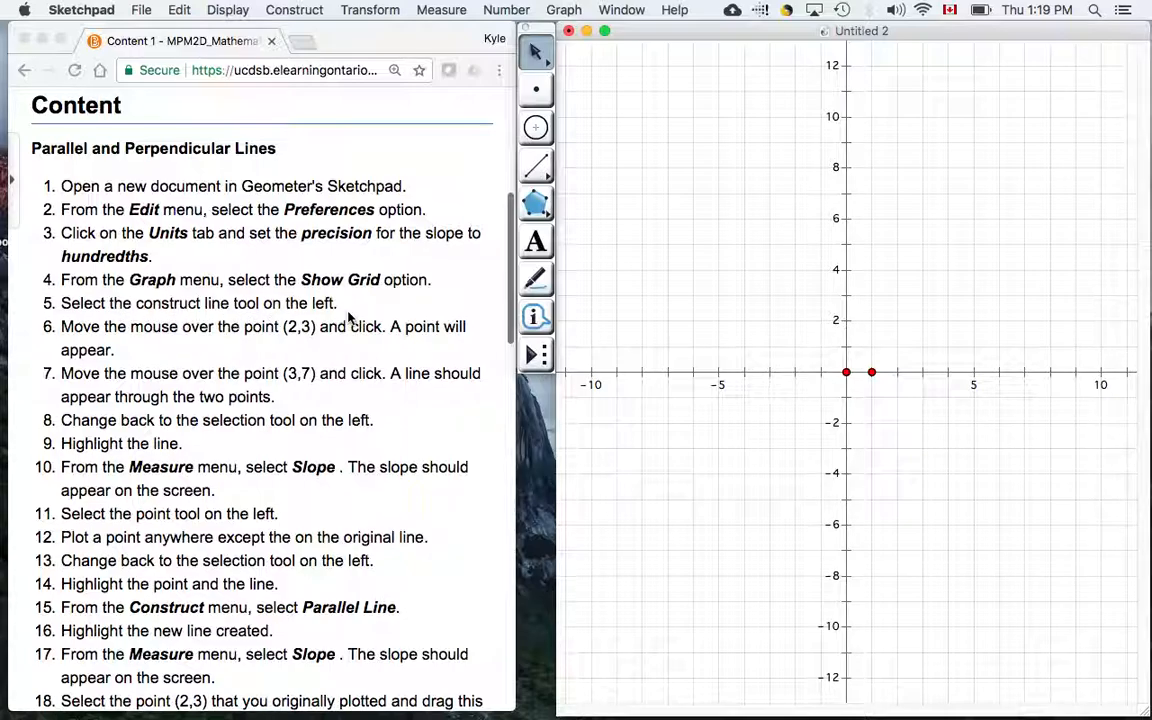
left_click(537, 172)
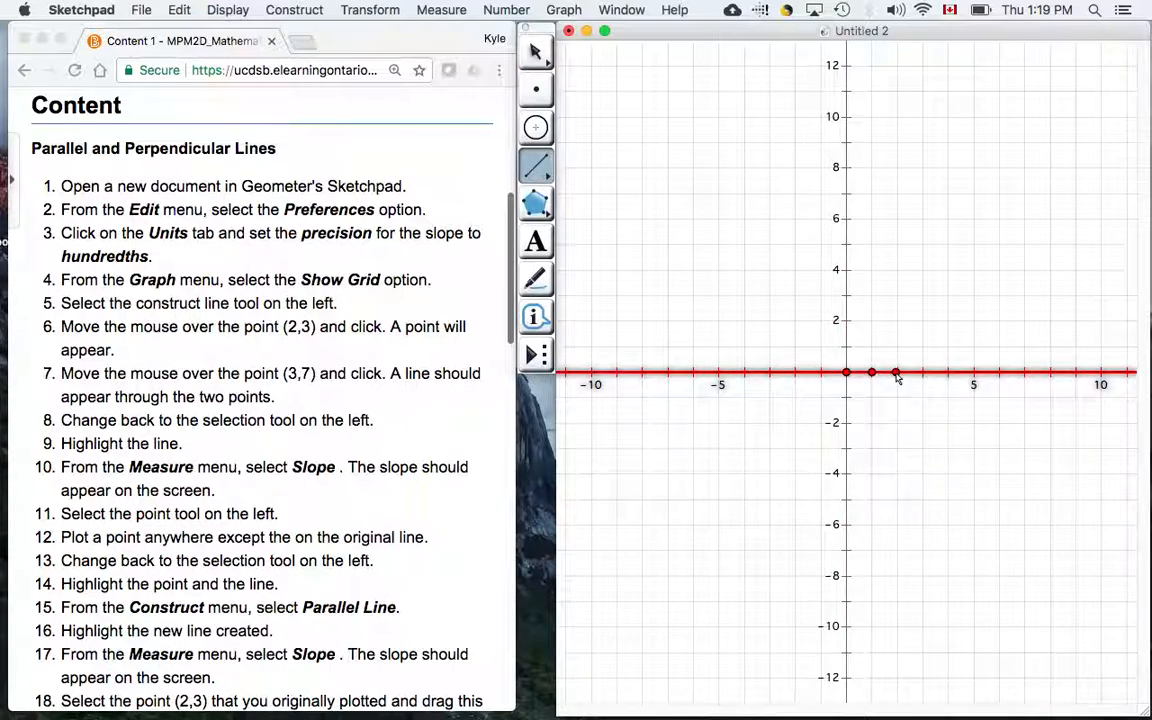
left_click(898, 297)
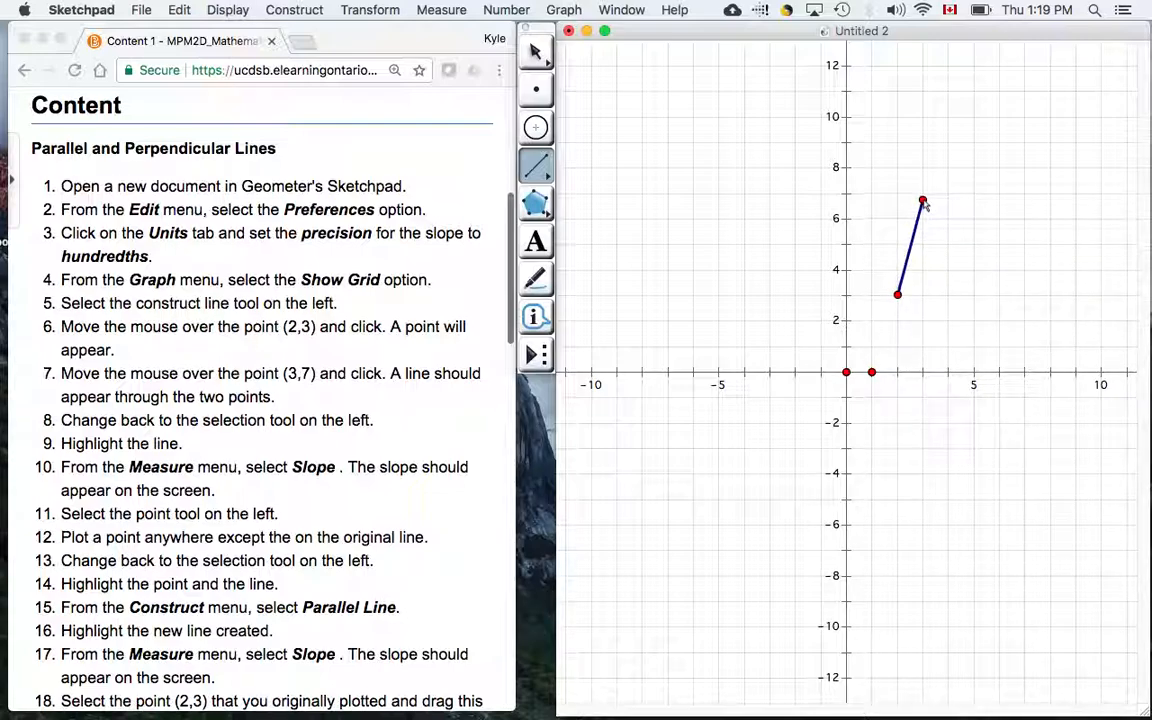
left_click(923, 197)
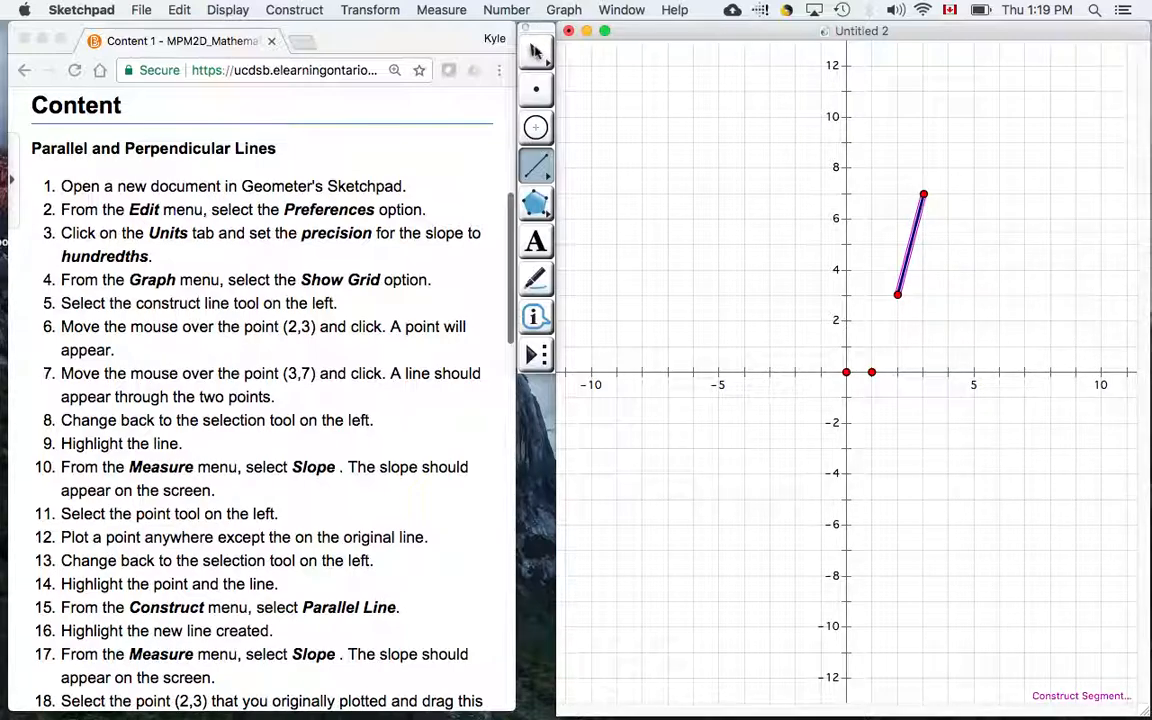
- Measure the slope of the drawn segment and shift its measurement label slightly
scroll(360, 418, "down", 2)
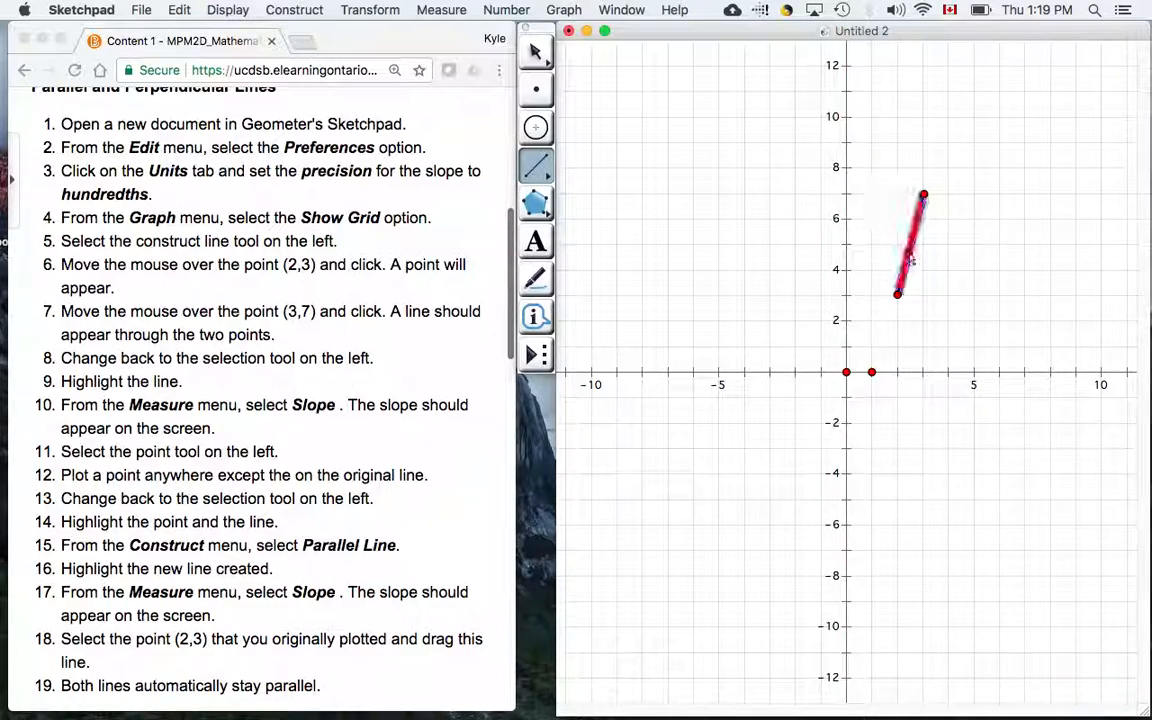
left_click(533, 50)
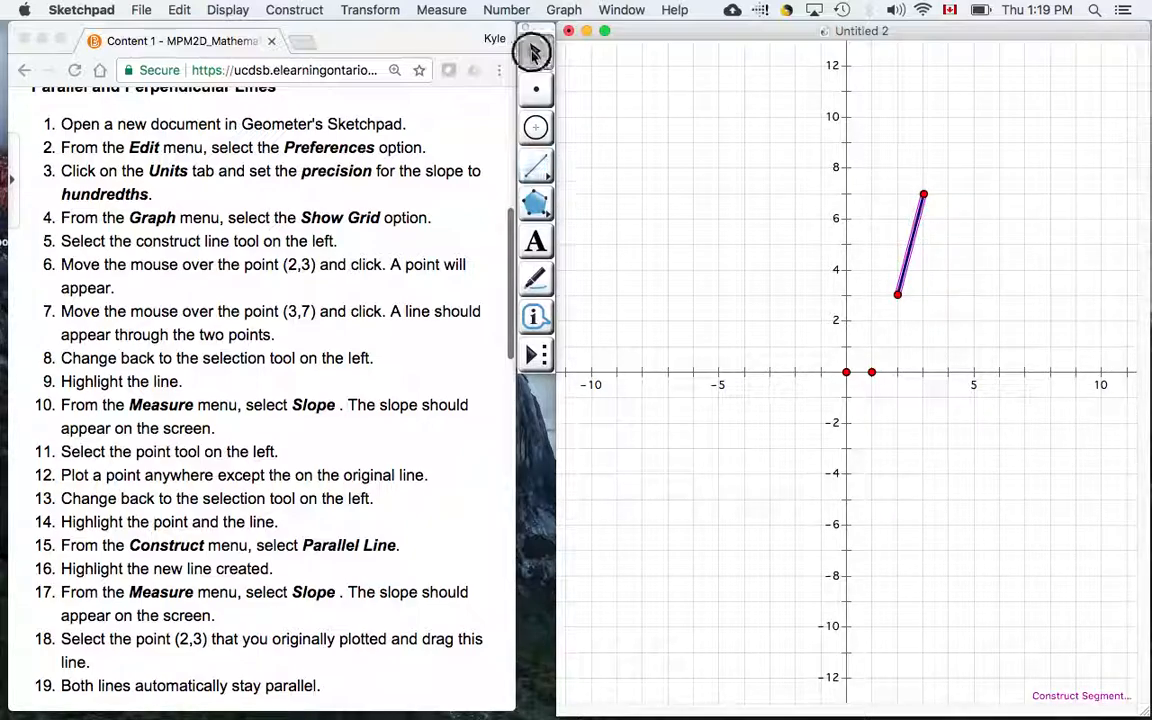
left_click(914, 238)
left_click(914, 238)
left_click(914, 238)
double_click(914, 238)
left_click(916, 239)
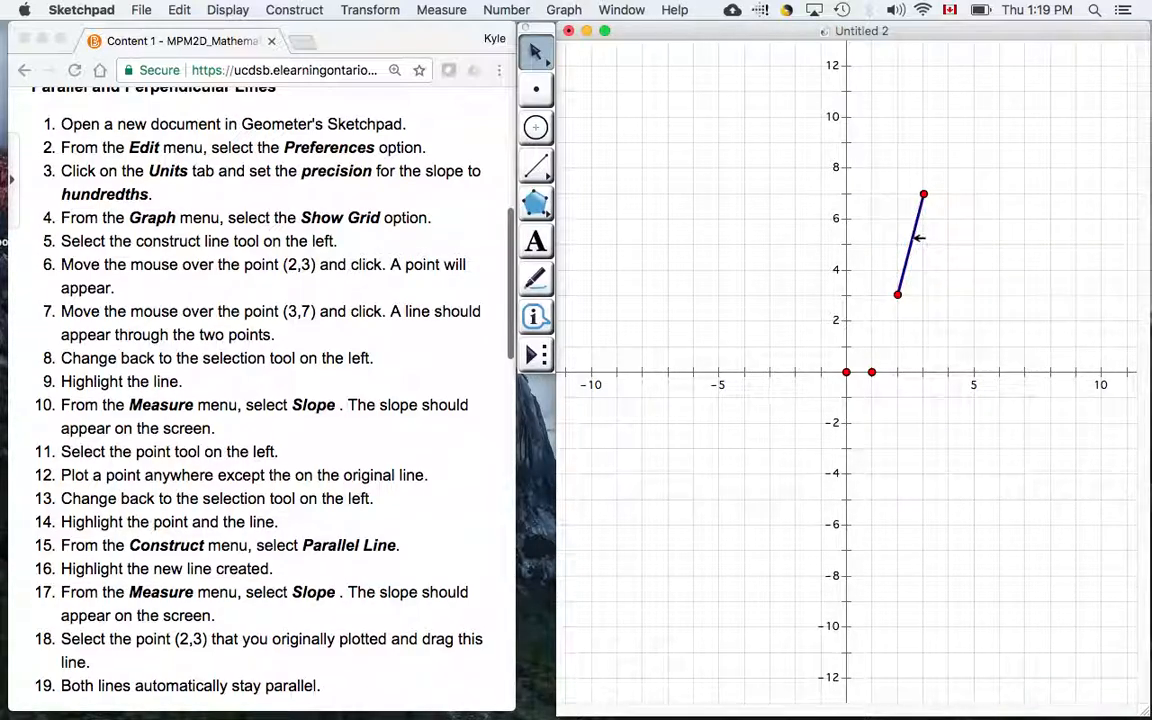
double_click(925, 194)
double_click(925, 194)
double_click(900, 294)
double_click(900, 294)
left_click(914, 255)
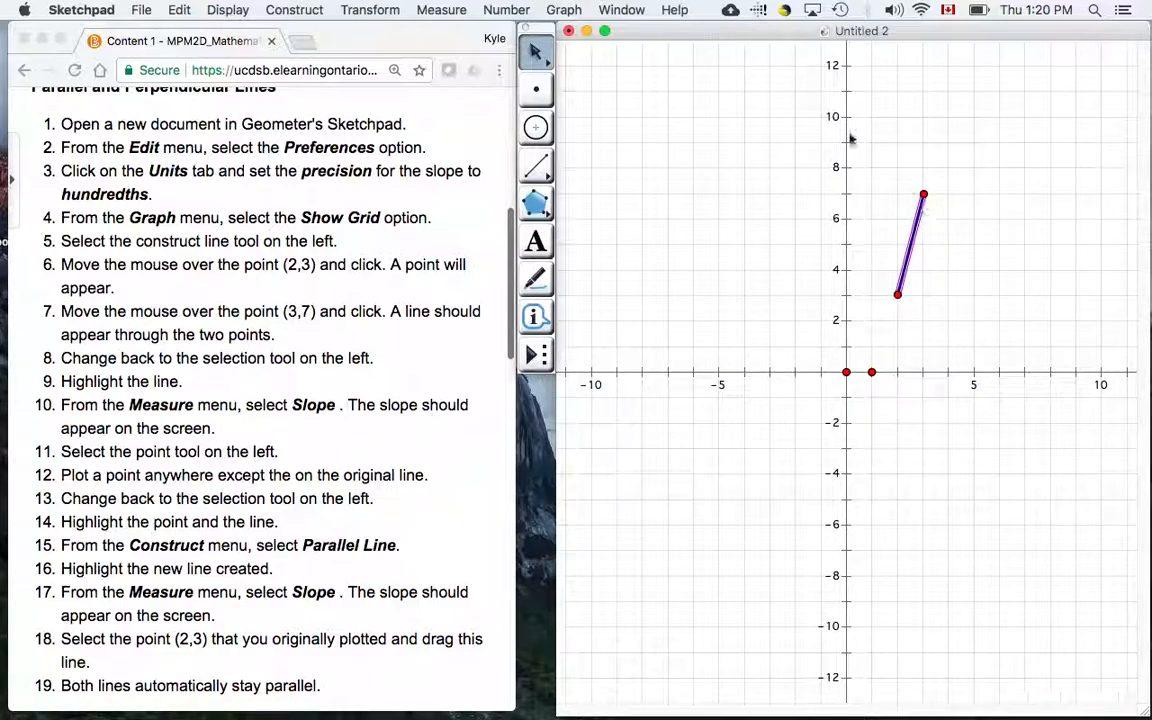
left_click(451, 12)
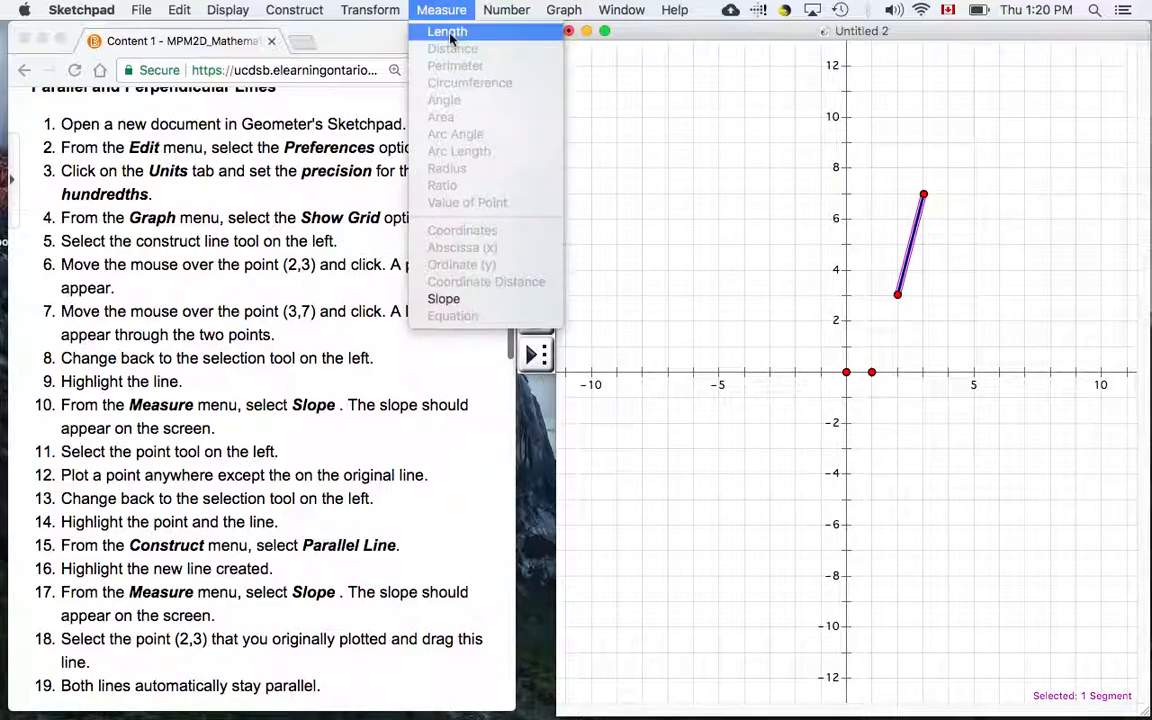
left_click(449, 301)
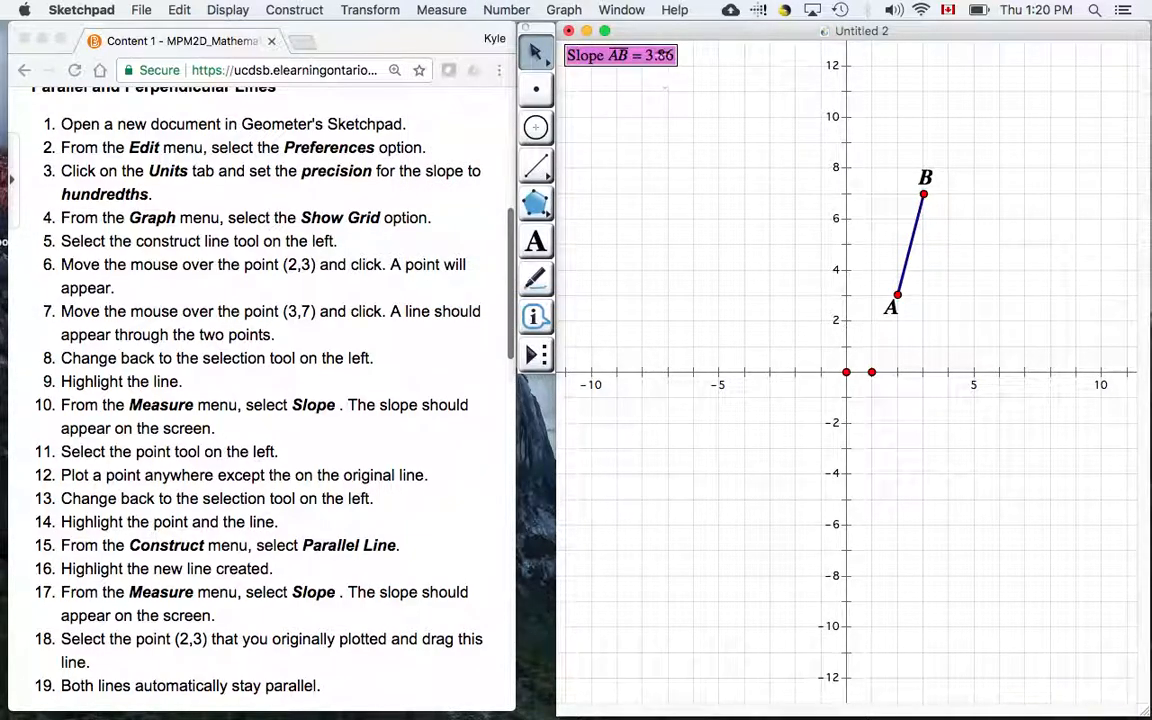
mouse_move(638, 55)
left_mouse_down()
mouse_move(733, 123)
mouse_move(1064, 183)
mouse_move(1071, 357)
mouse_move(875, 89)
mouse_move(689, 72)
mouse_move(657, 100)
mouse_move(646, 62)
left_mouse_up()
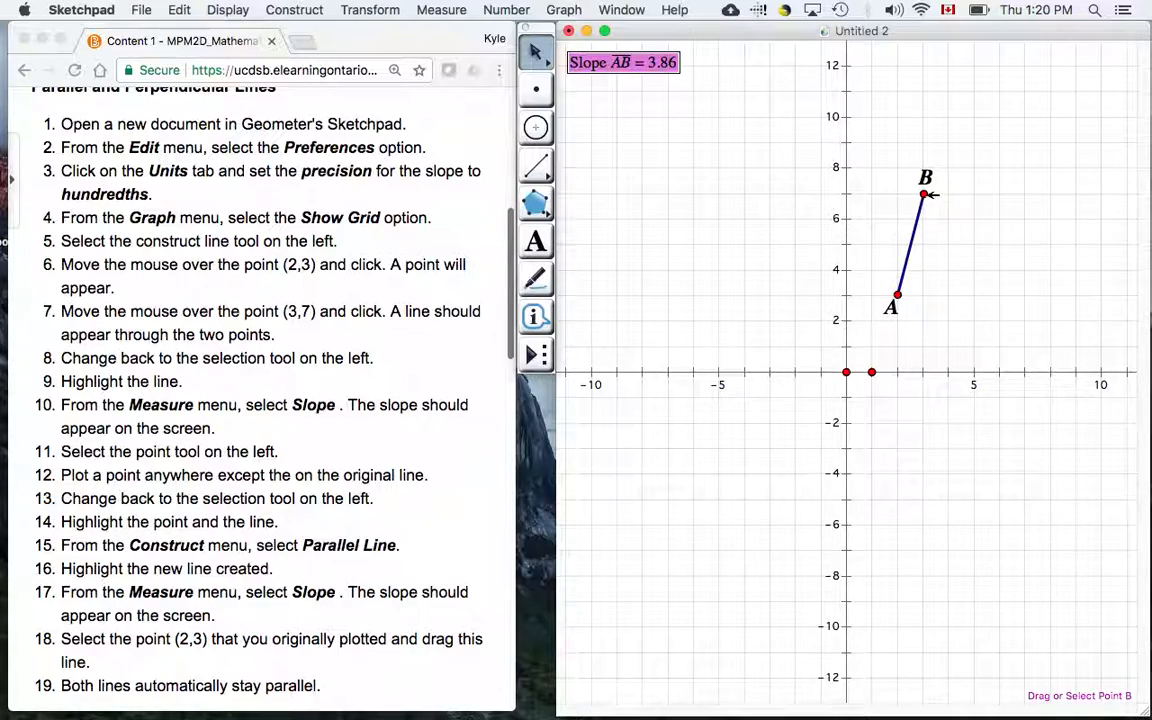
- Adjust endpoints A and B onto (2, 3) and (3, 7) to bring the segment's slope to 4.00
left_click_drag(898, 295, 898, 298)
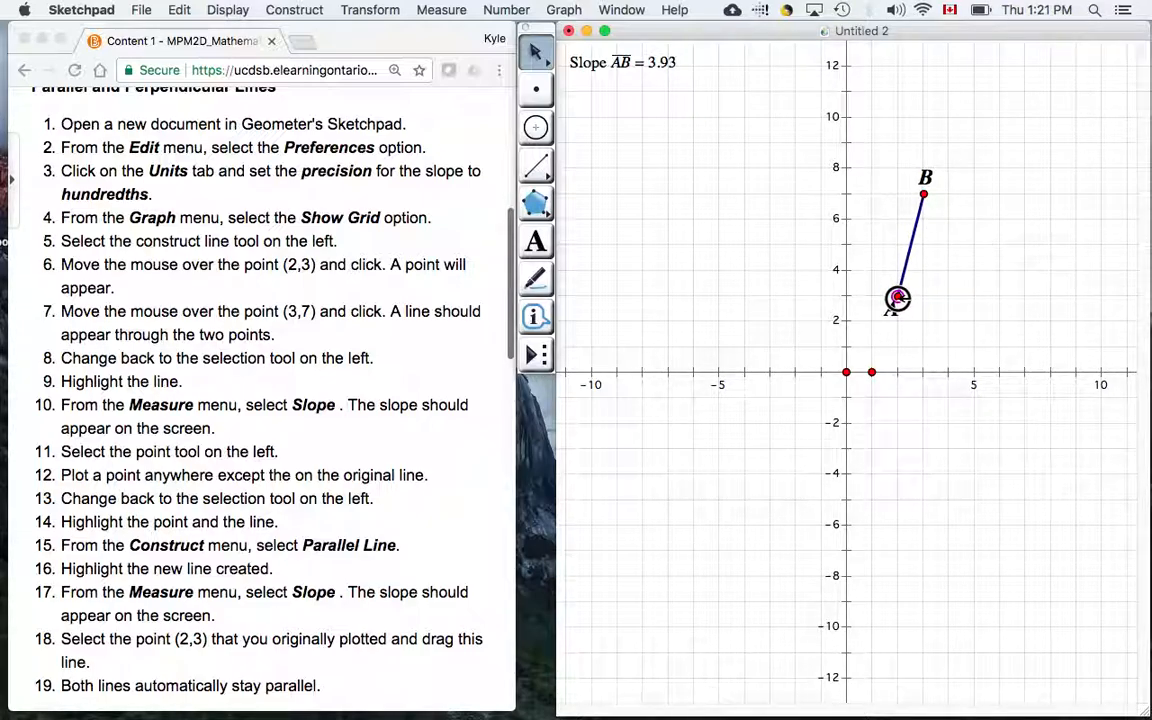
left_click_drag(925, 193, 924, 192)
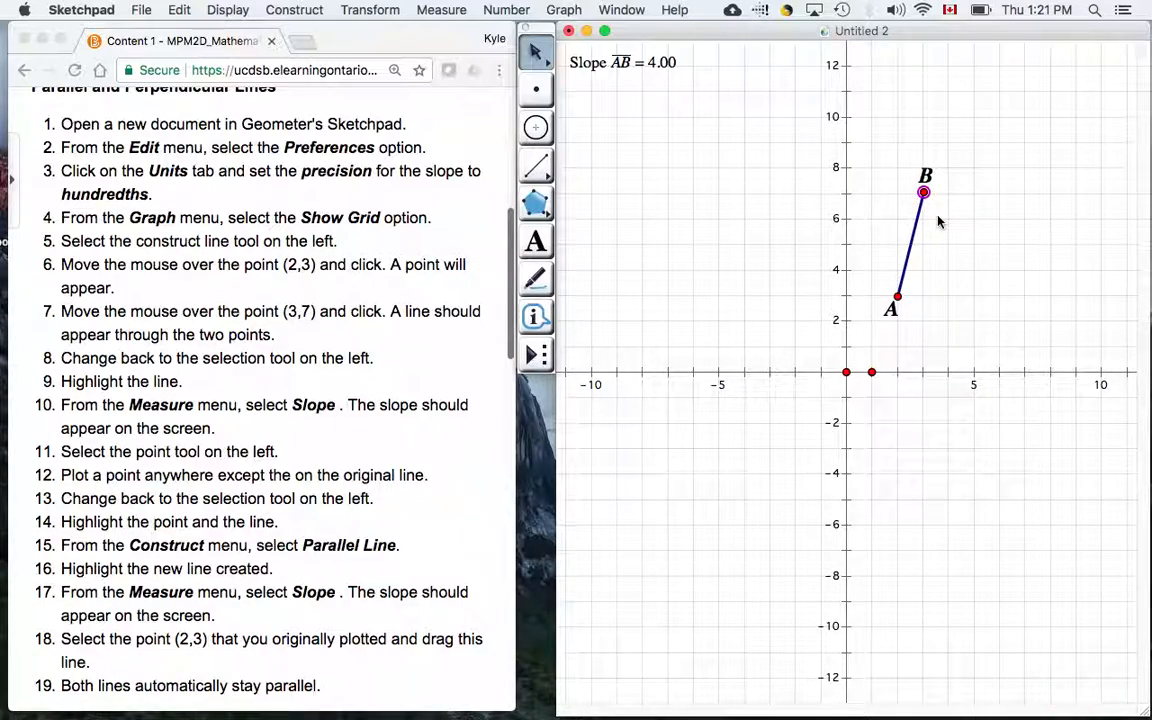
left_click(927, 299)
- Plot a point at about (-7, 4) and construct a line through it parallel to segment AB
left_click(537, 89)
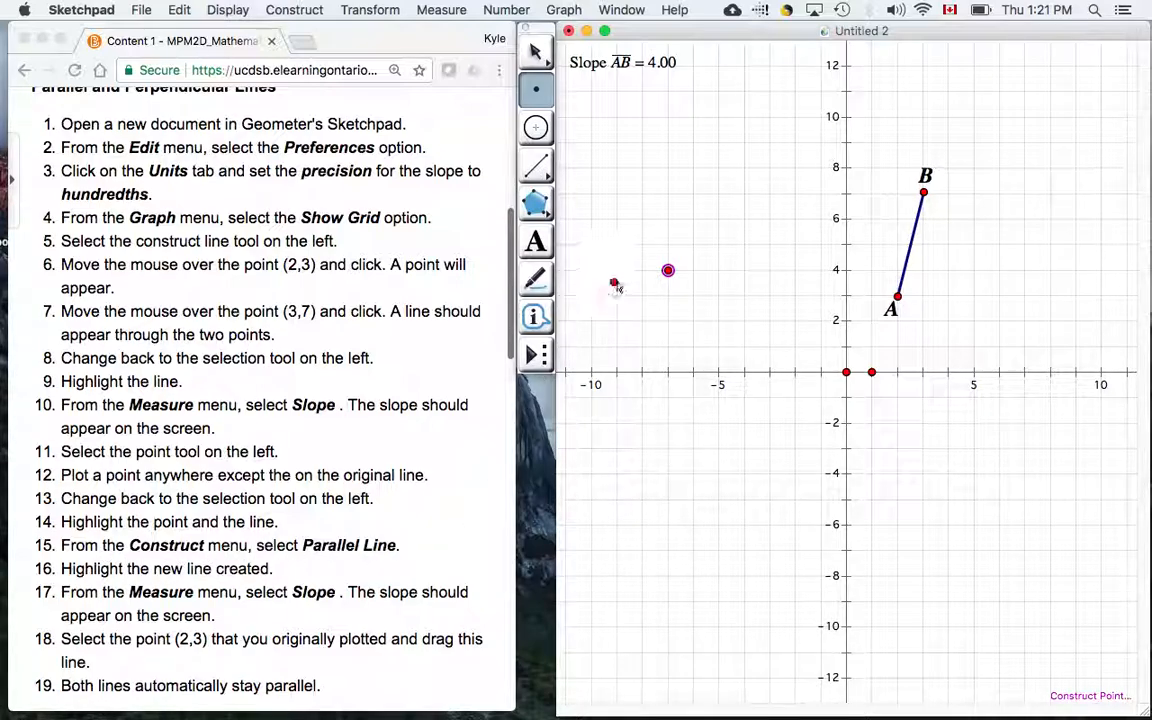
left_click(535, 50)
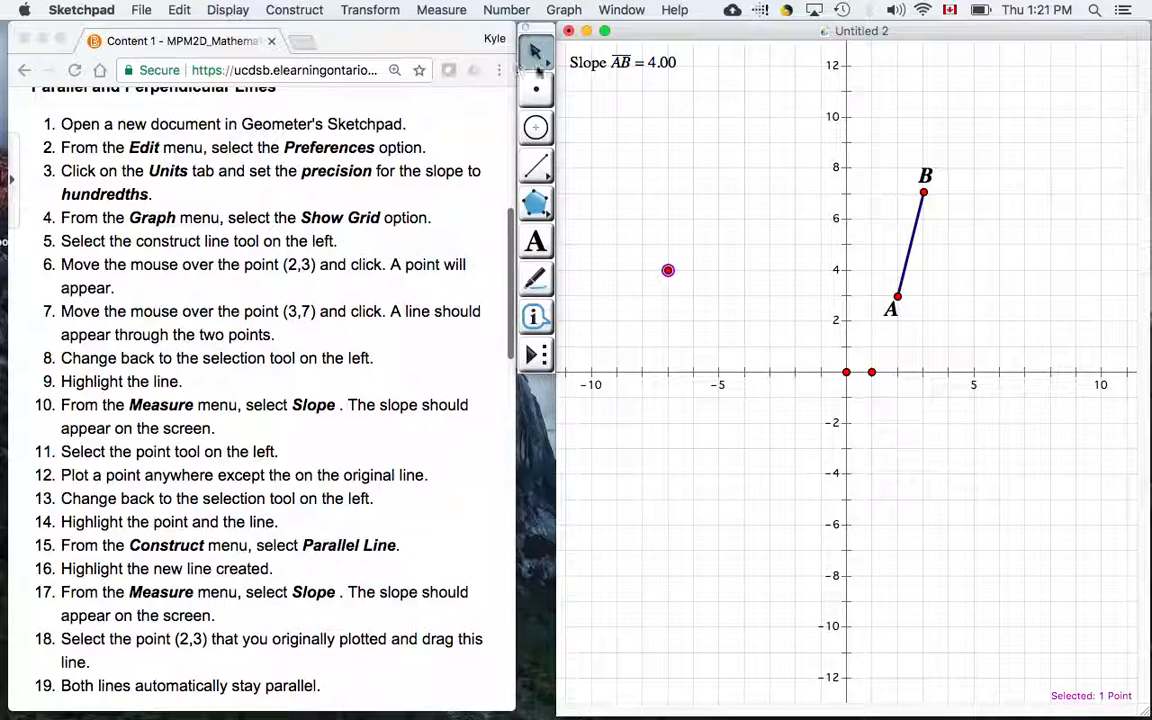
left_click(914, 253)
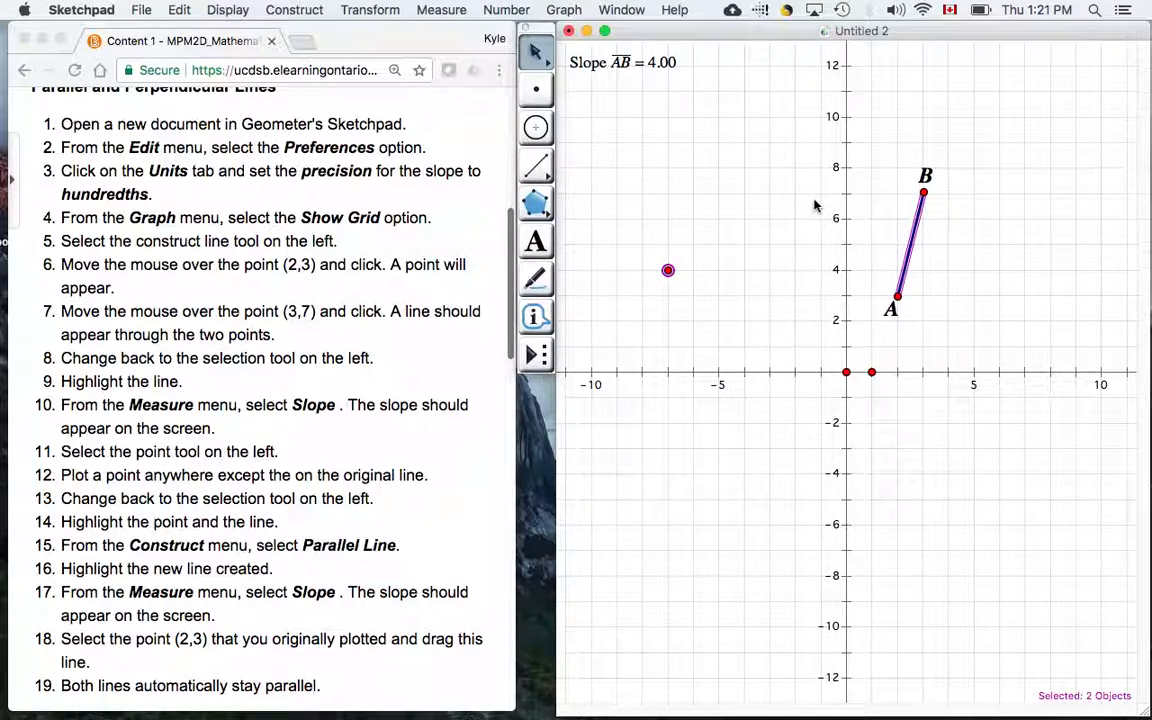
left_click(300, 10)
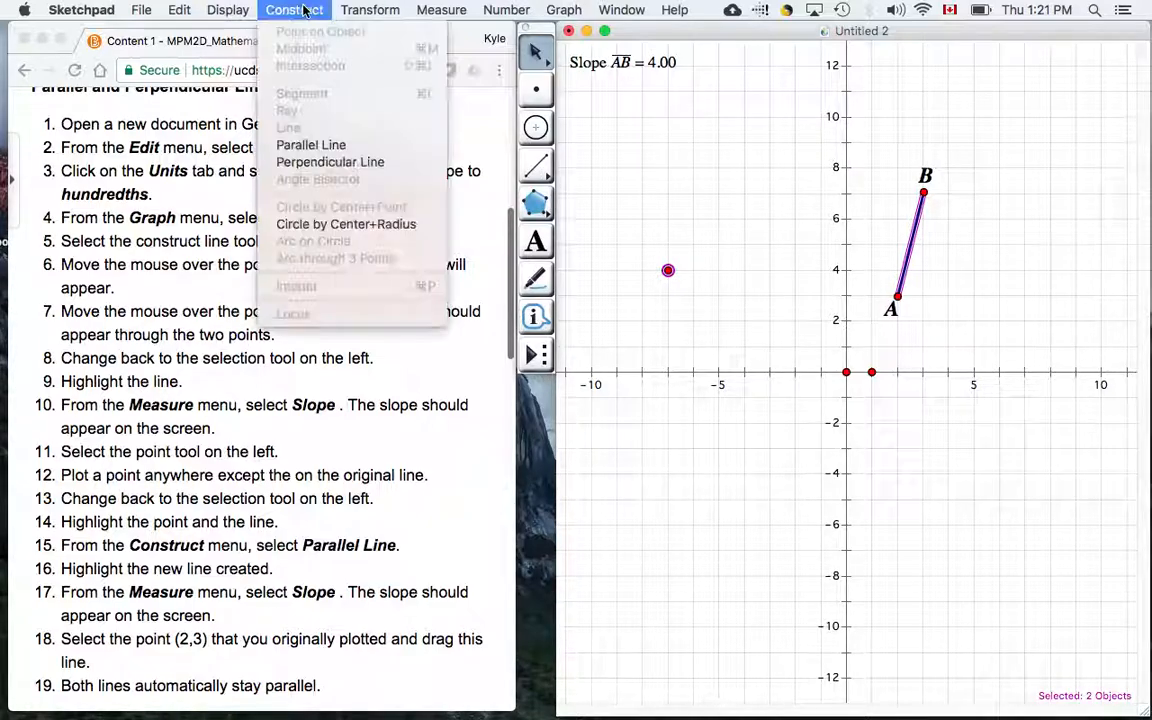
left_click(326, 147)
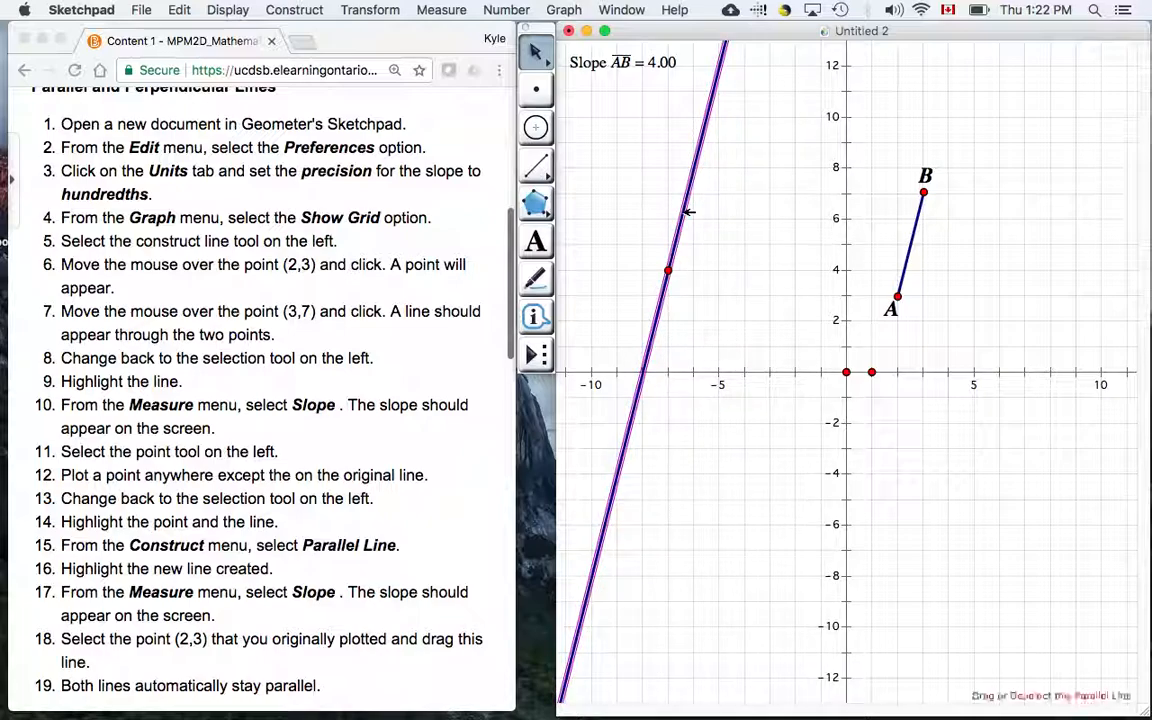
- Measure the slope of the parallel line and clear the selection
left_click(441, 10)
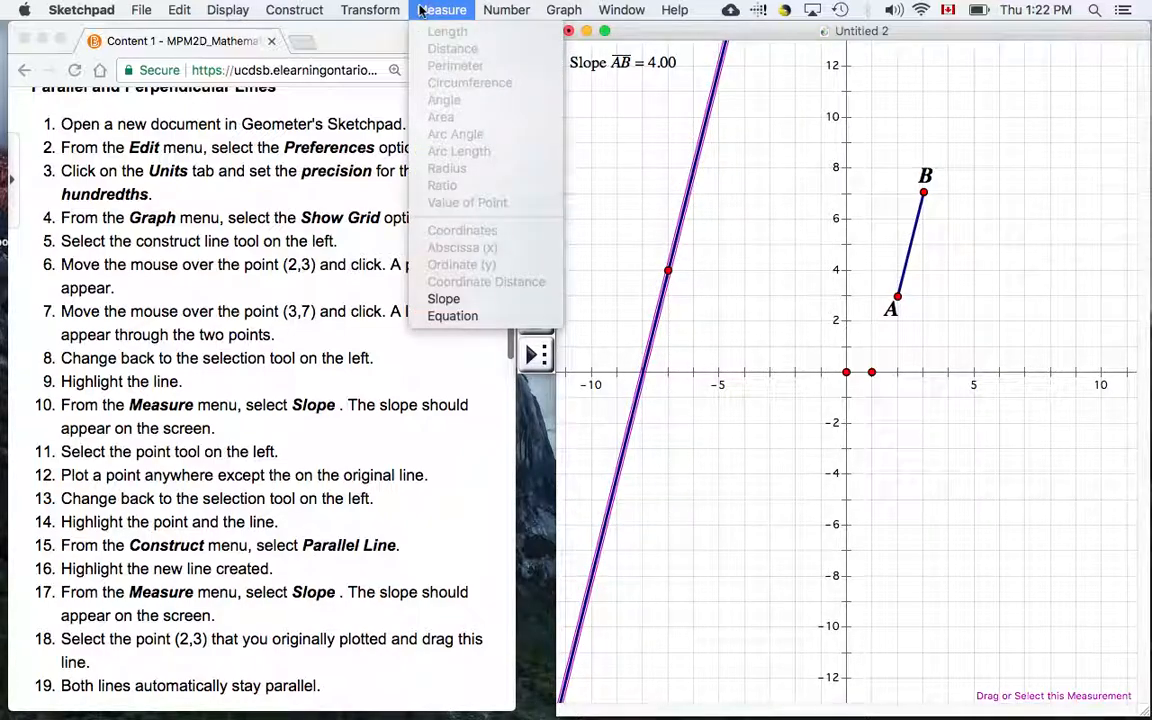
left_click(455, 298)
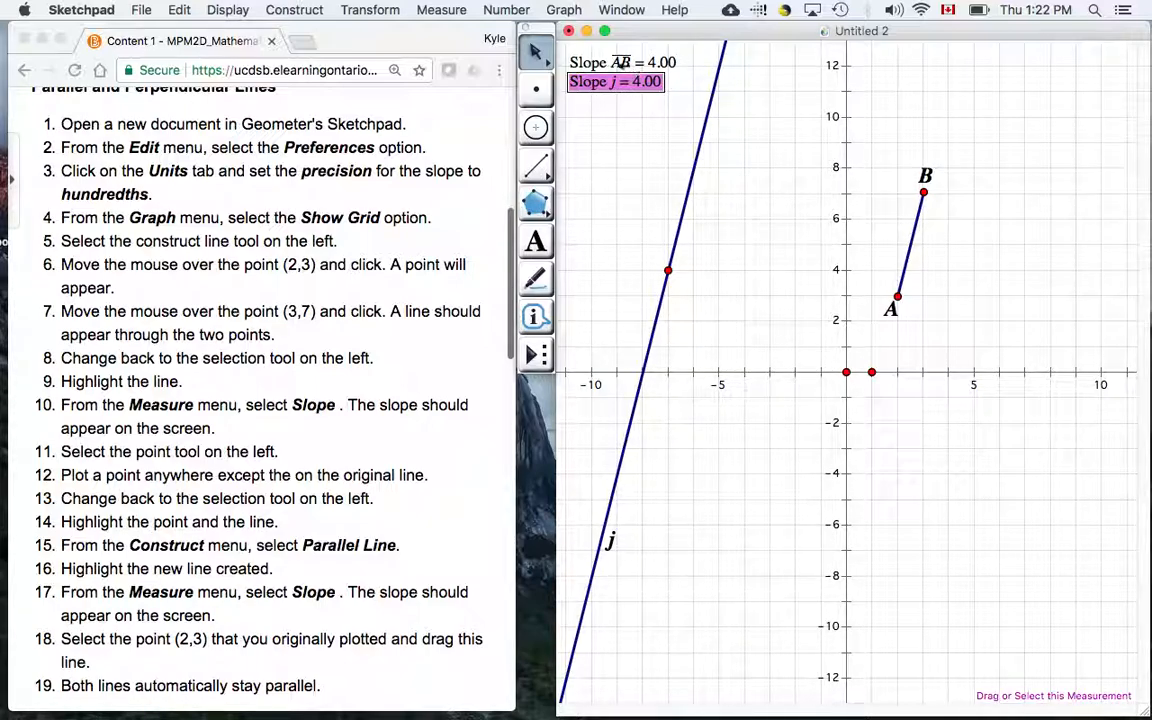
left_click(667, 155)
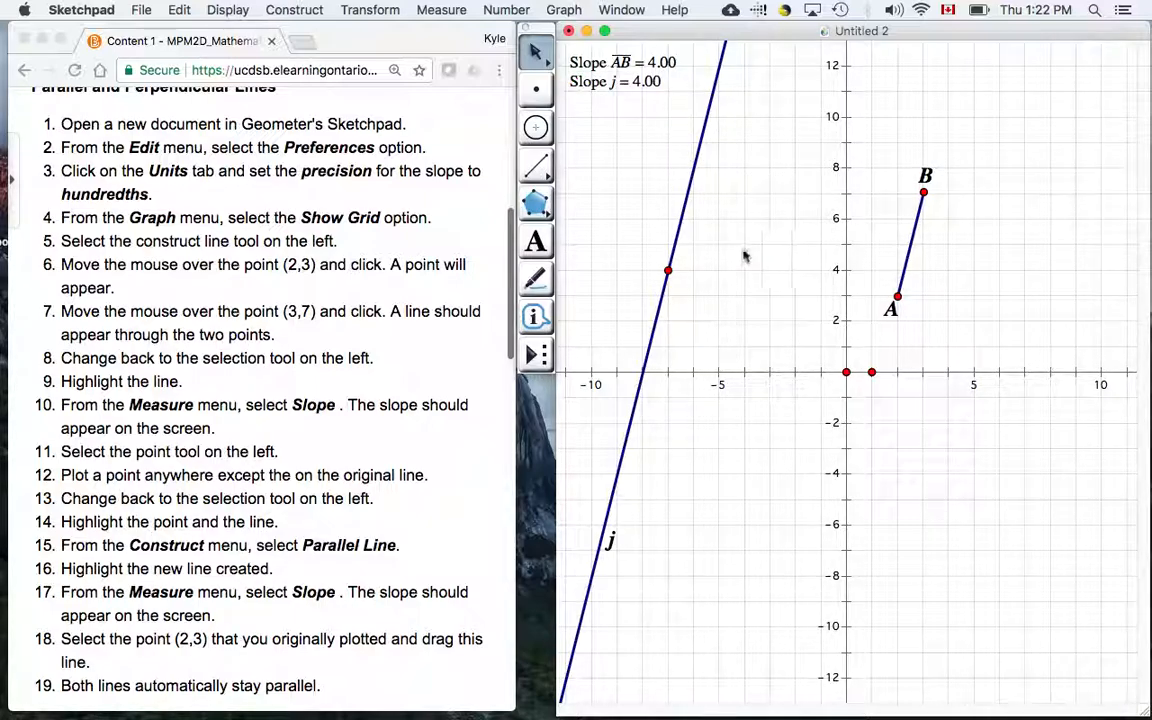
- Move point A to about (2.2, 3.2) to compare the slopes of both parallel lines
left_click(898, 297)
mouse_move(898, 297)
left_mouse_down()
mouse_move(762, 295)
mouse_move(777, 311)
mouse_move(841, 323)
mouse_move(910, 322)
mouse_move(859, 331)
mouse_move(857, 306)
mouse_move(884, 275)
mouse_move(931, 298)
mouse_move(1010, 270)
mouse_move(1000, 285)
mouse_move(879, 319)
mouse_move(838, 313)
mouse_move(895, 307)
mouse_move(904, 291)
left_mouse_up()
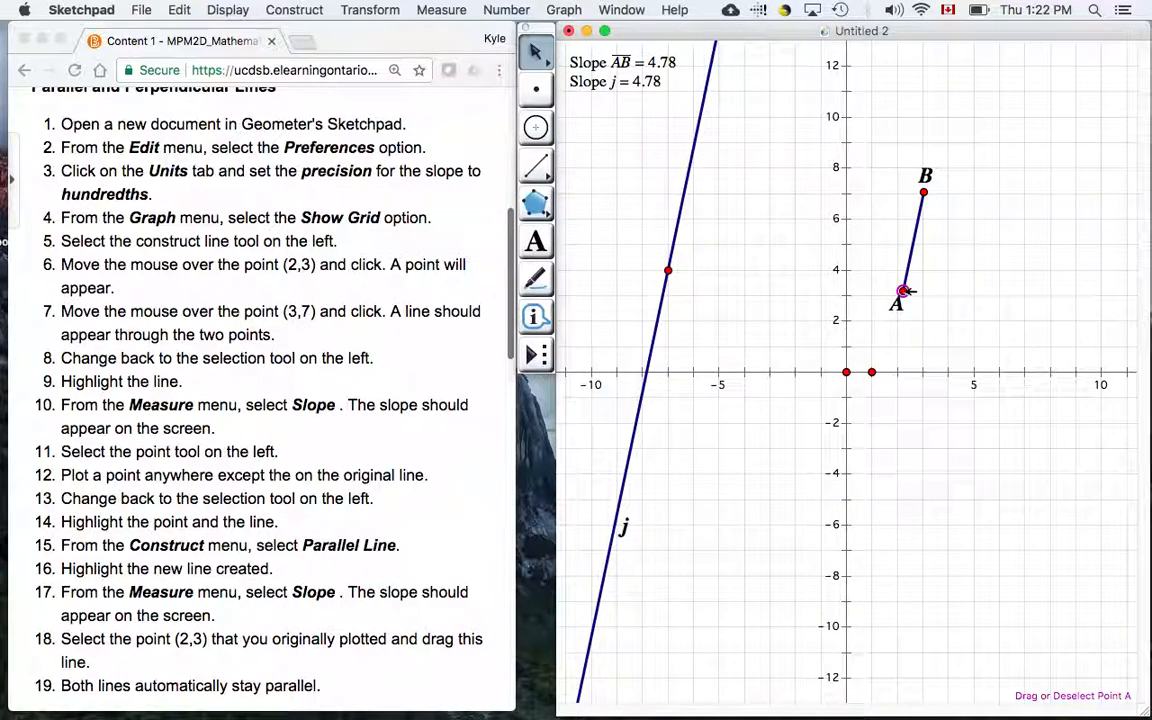
- Return points A and B to about (2, 3) and (3, 7), bringing the slope of AB to 4.00
scroll(510, 470, "down", 2)
scroll(510, 470, "down", 10)
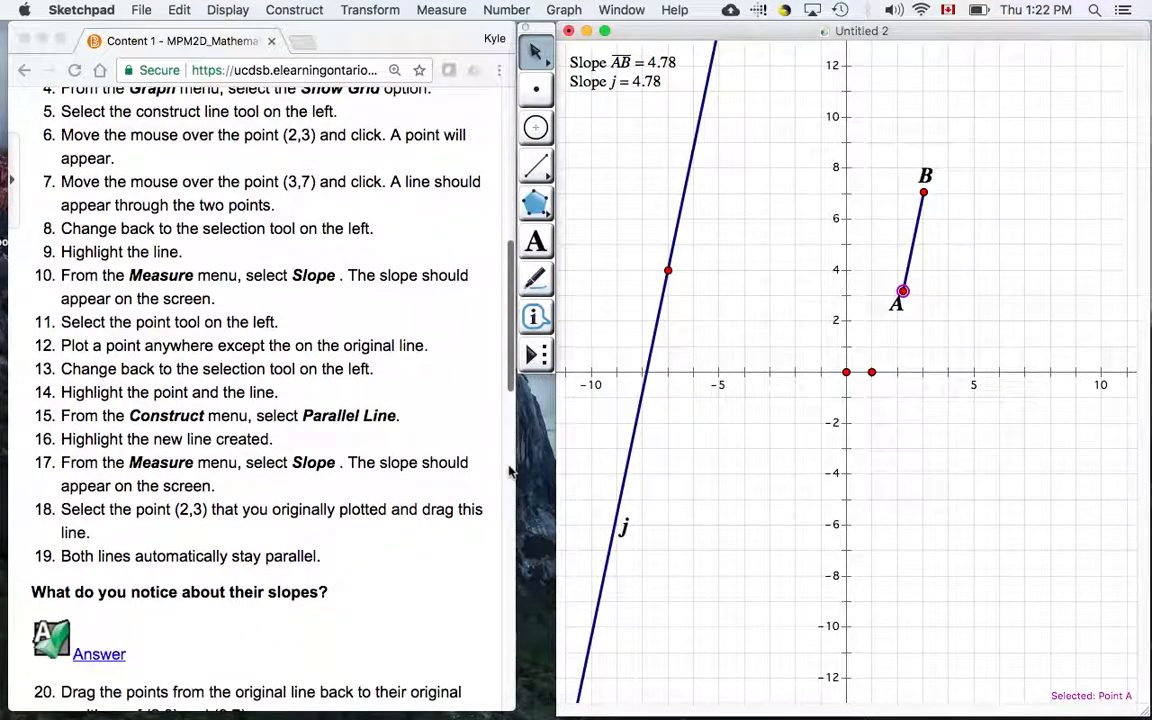
scroll(510, 470, "down", 5)
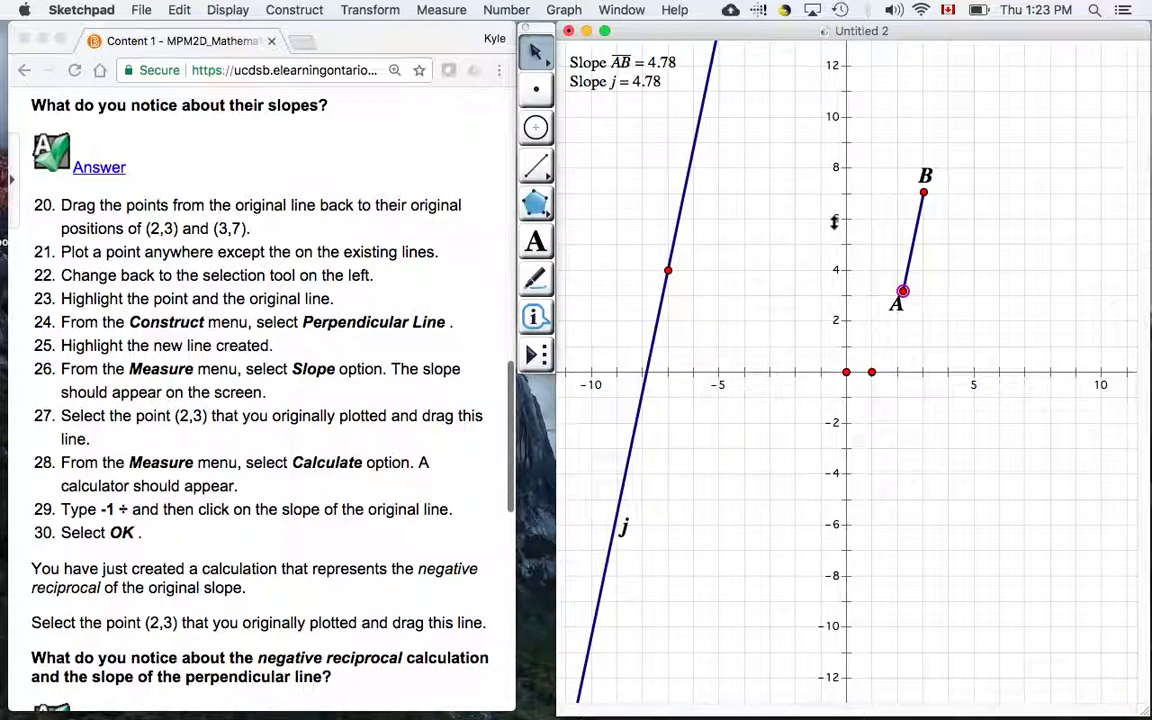
left_click_drag(903, 296, 899, 296)
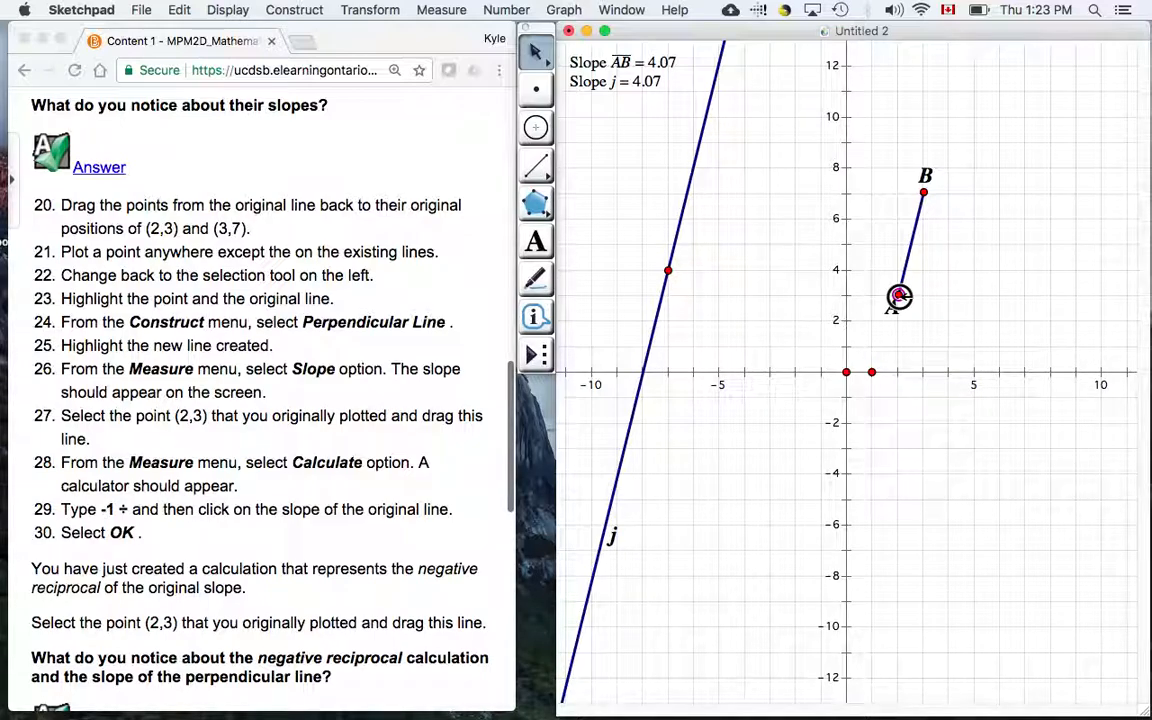
left_click_drag(899, 296, 900, 295)
left_click_drag(924, 191, 928, 189)
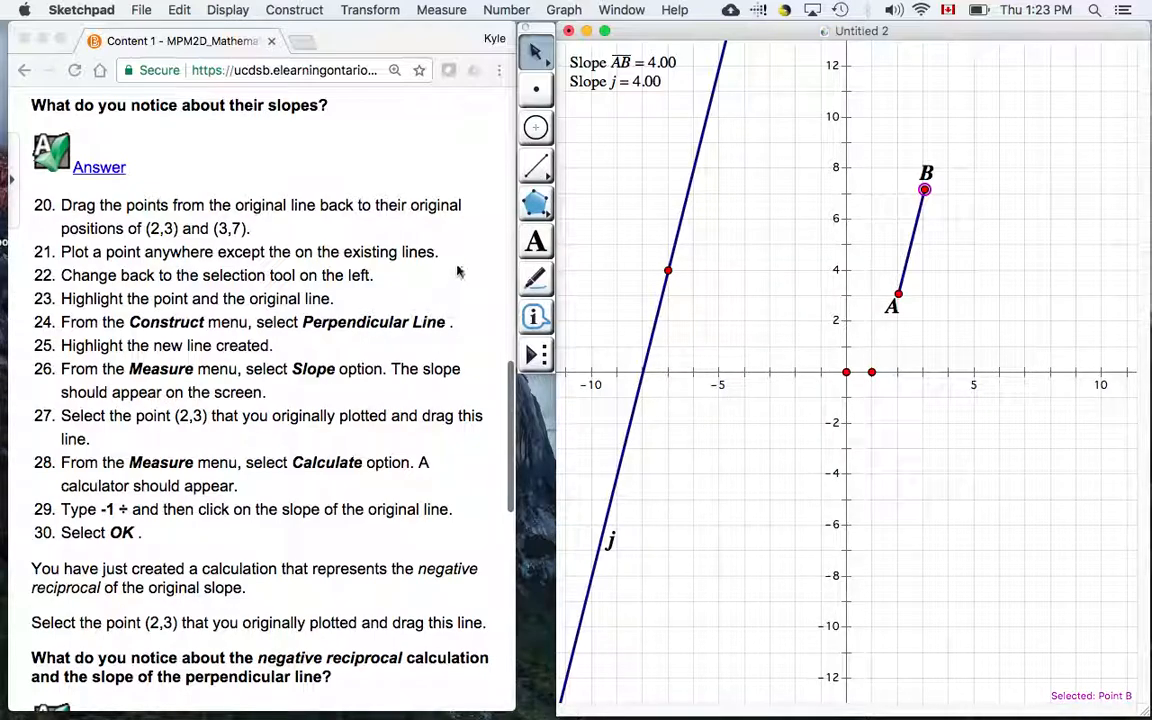
- Plot a new point off the existing lines at about (5, -3)
left_click(536, 90)
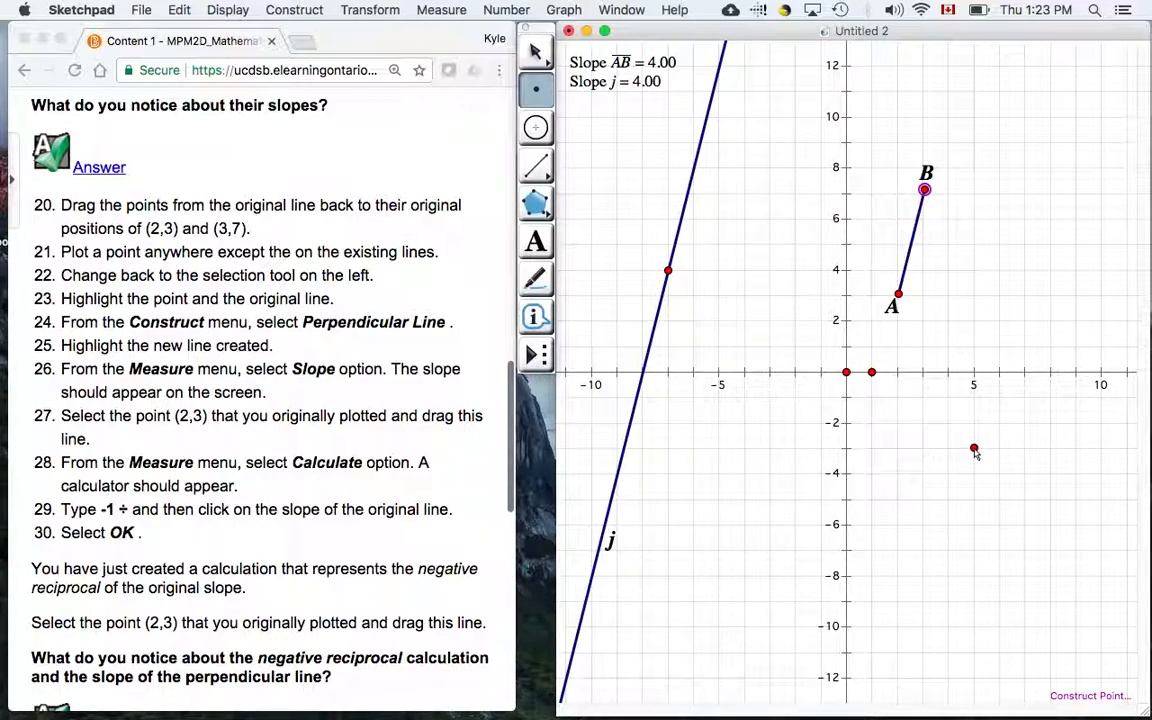
left_click(974, 450)
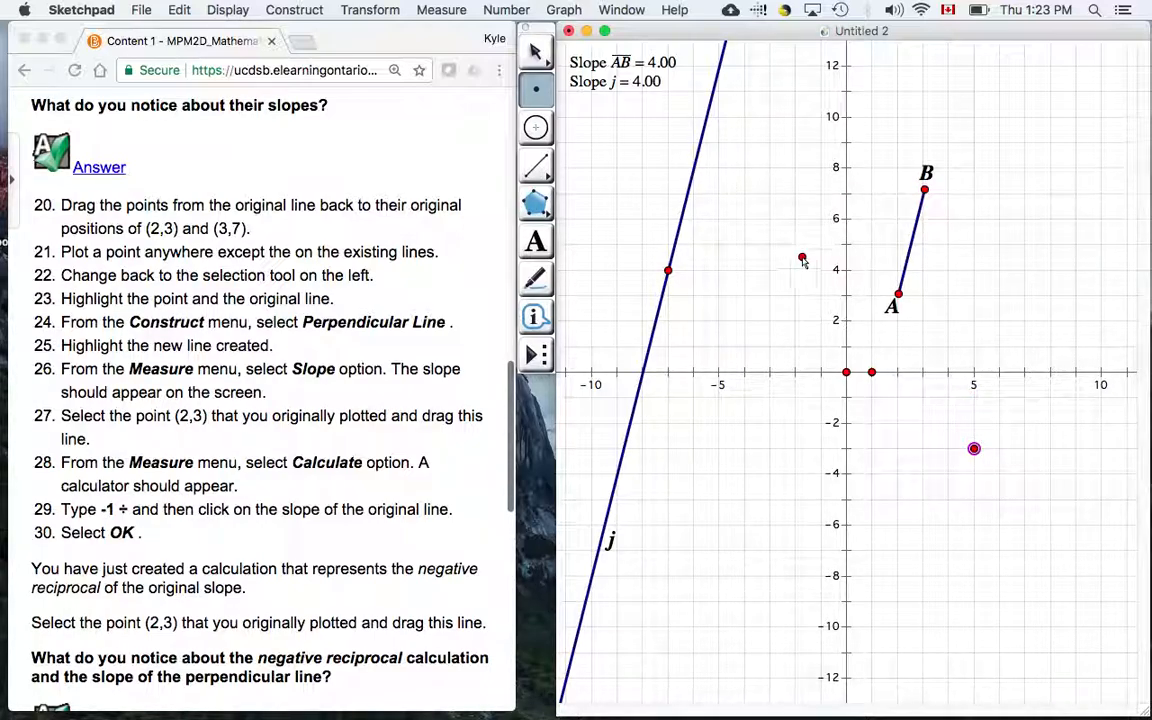
- Construct a line perpendicular to segment AB through the point at (5, -3)
left_click(294, 9)
left_click(290, 9)
left_click(532, 56)
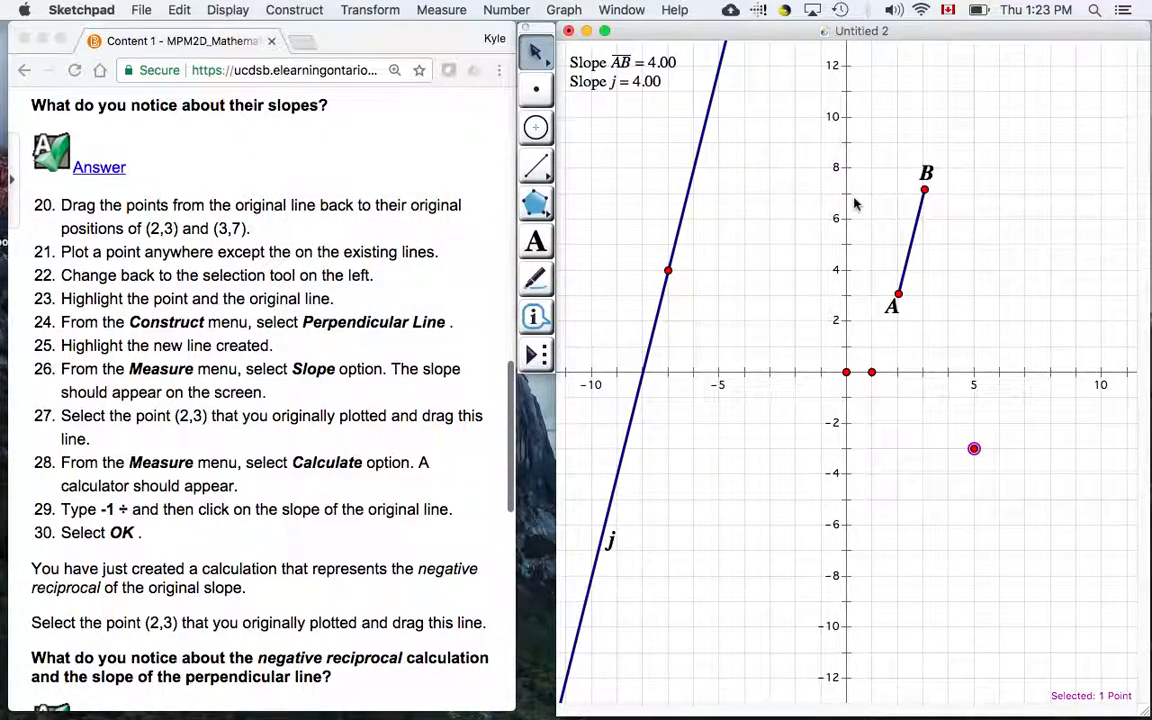
left_click(918, 243)
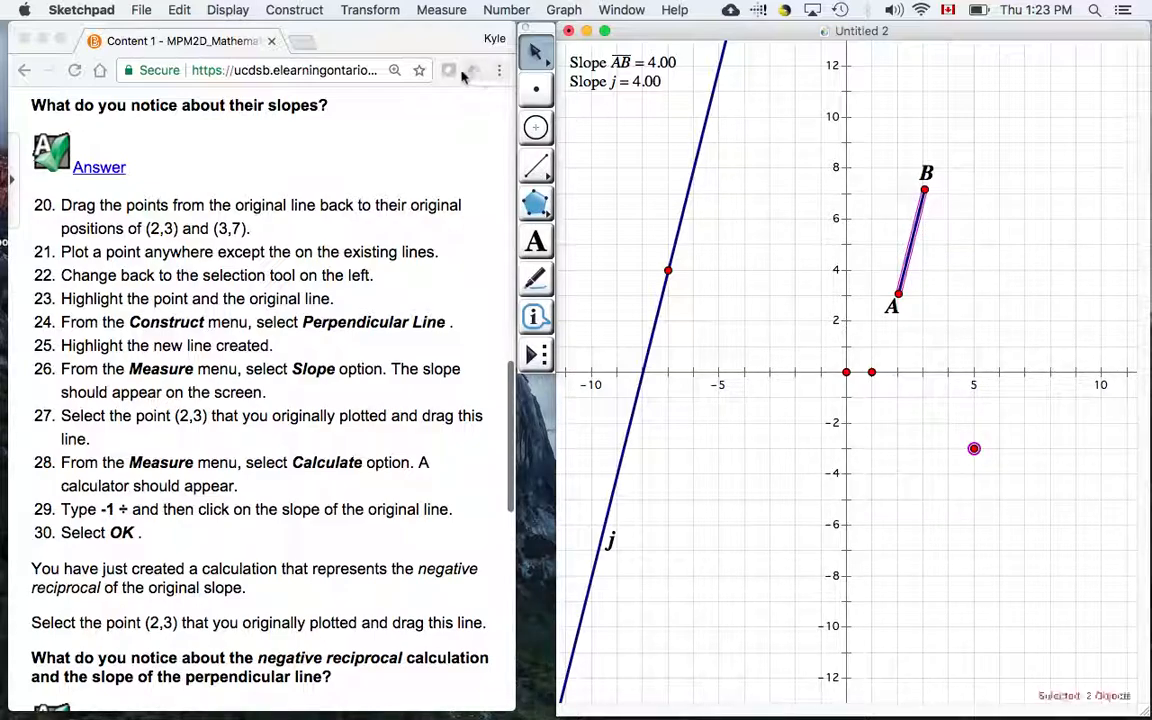
left_click(294, 9)
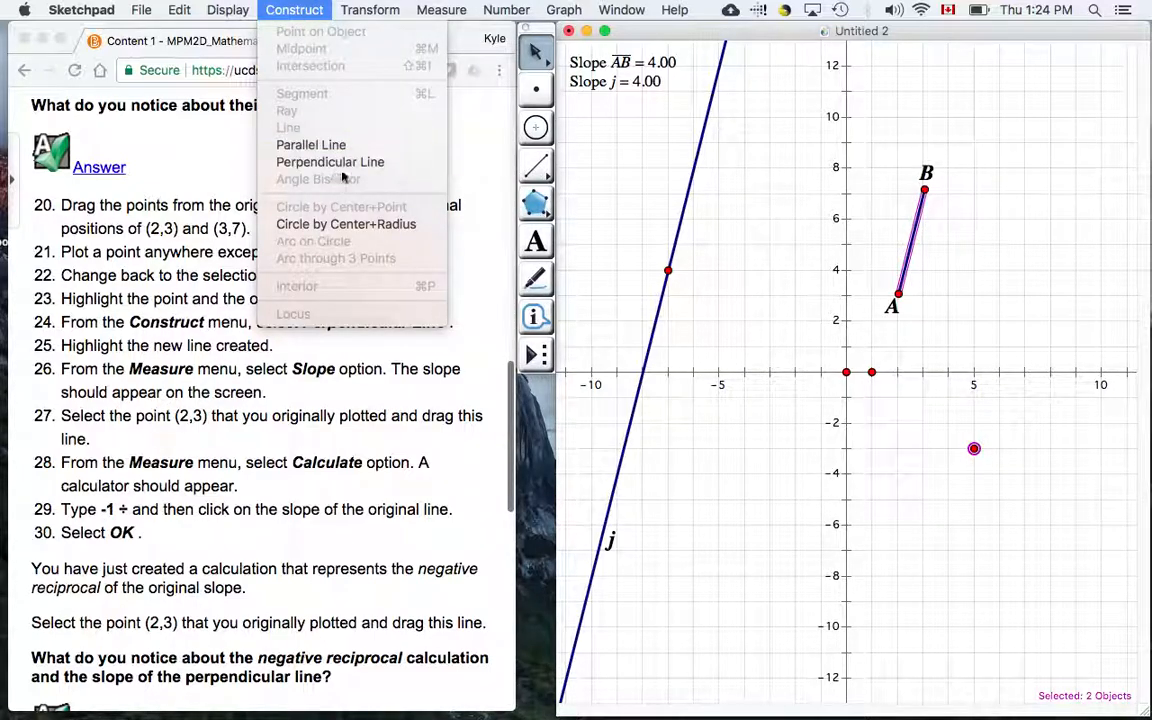
left_click(315, 163)
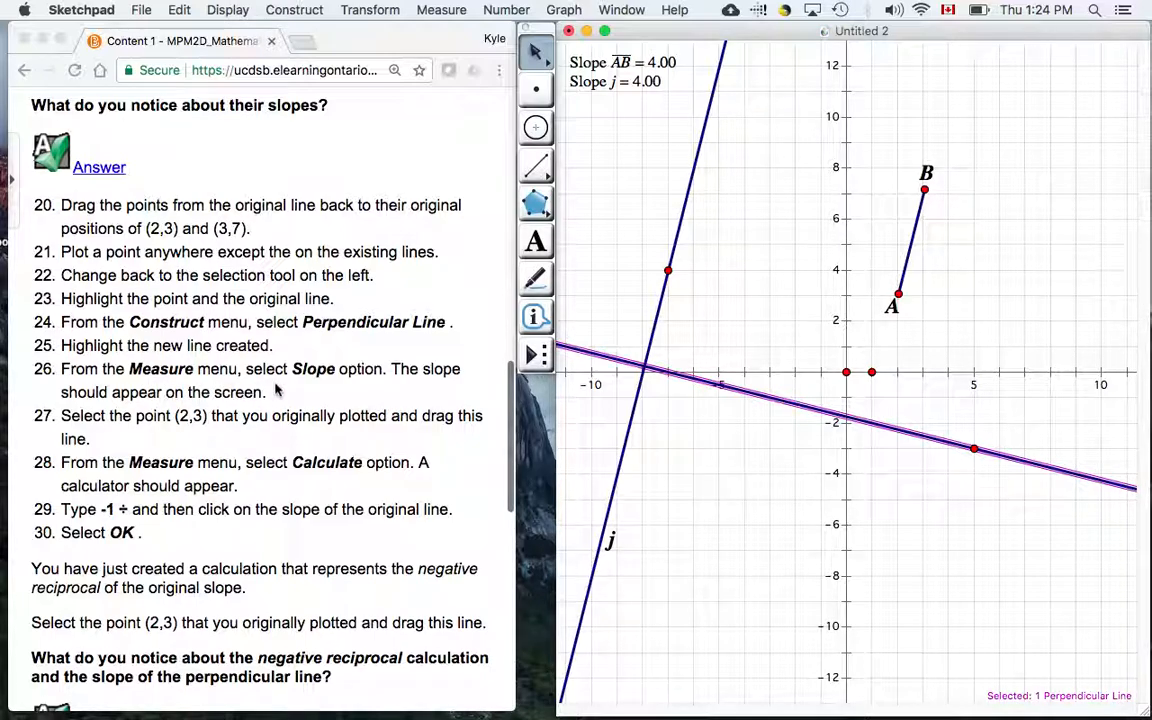
- Measure the slope of the perpendicular line and clear the selection
left_click(441, 10)
left_click(446, 298)
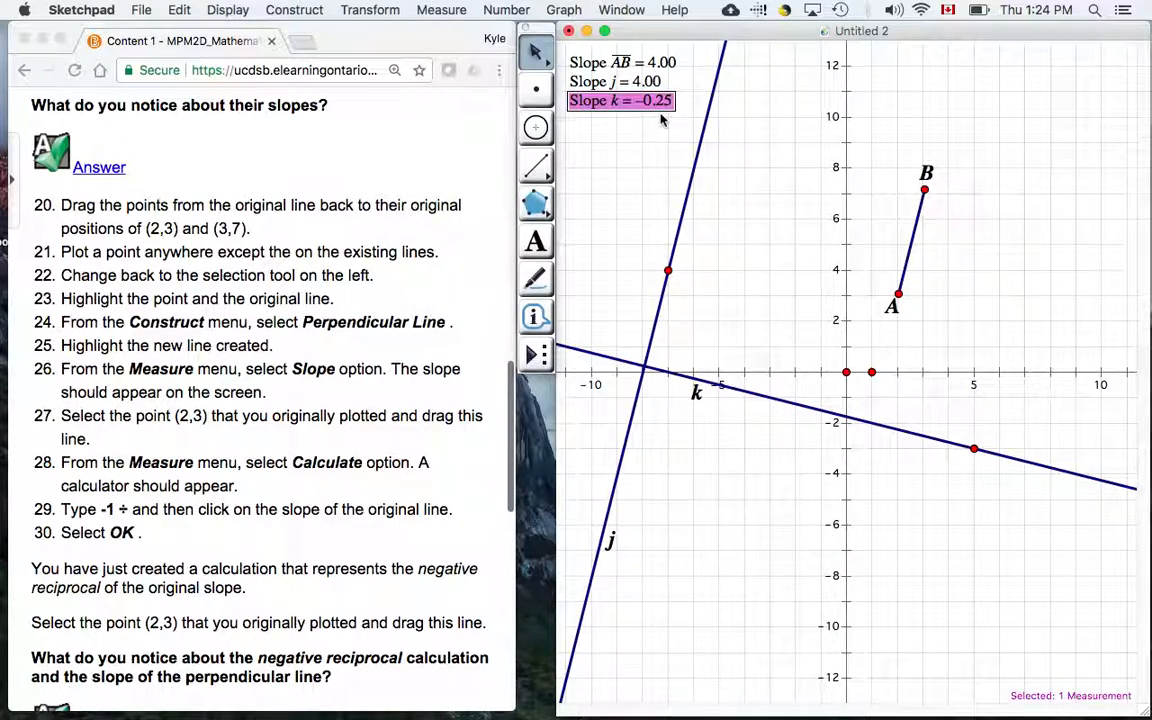
left_click(666, 131)
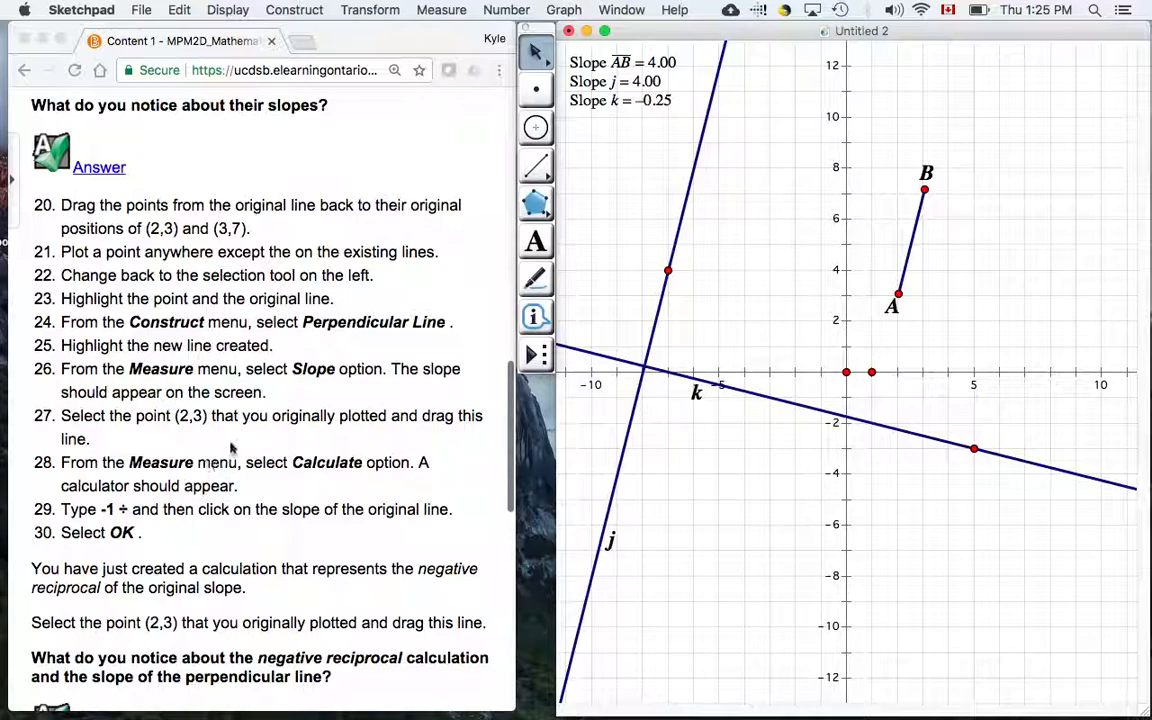
- Create a calculation of -1 divided by the slope of AB, and deselect the result
left_click(506, 10)
left_click(509, 62)
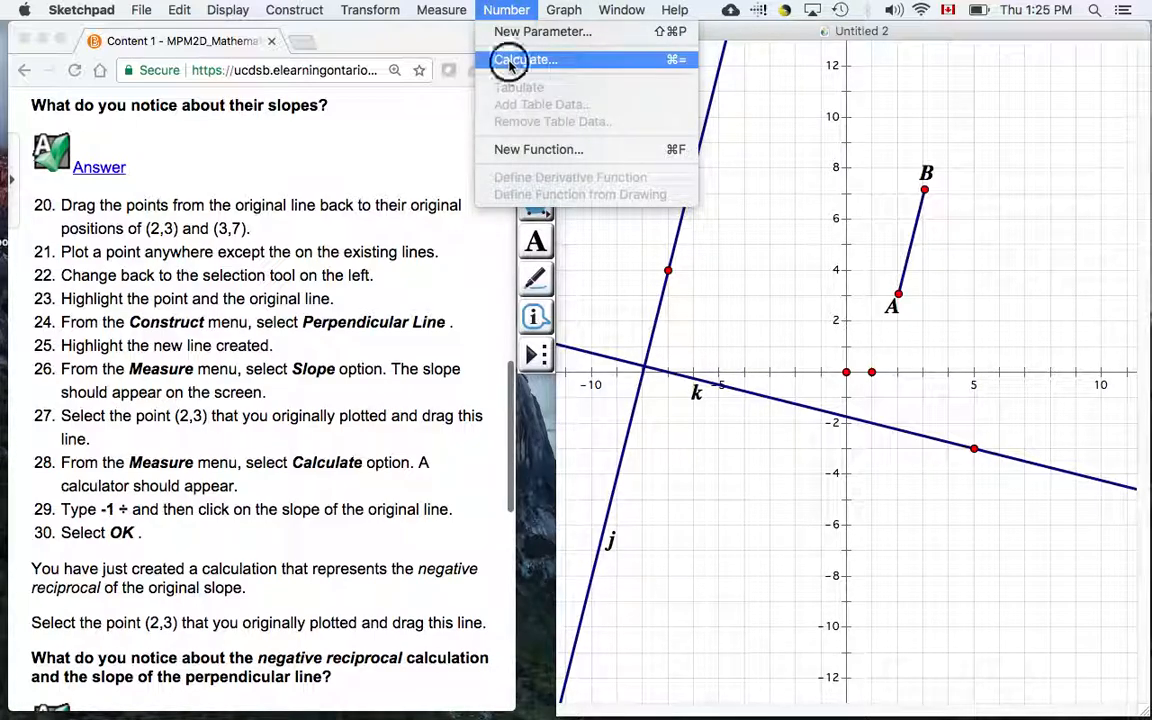
left_click_drag(649, 287, 725, 422)
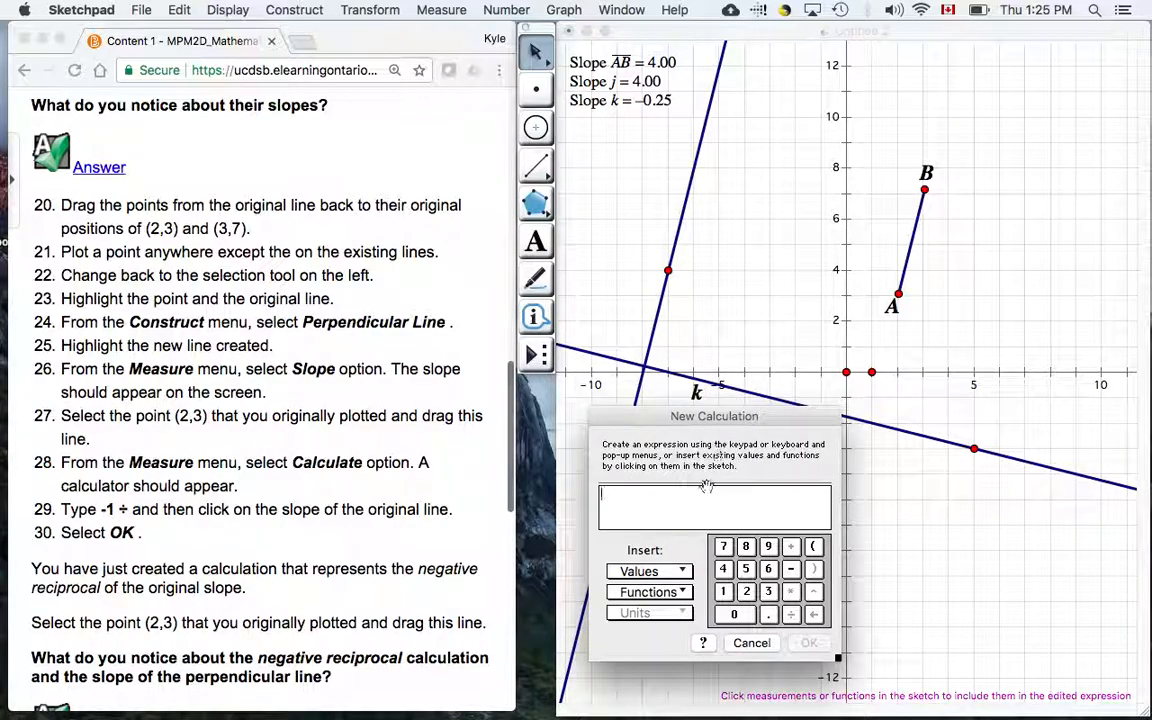
type("- 1 ")
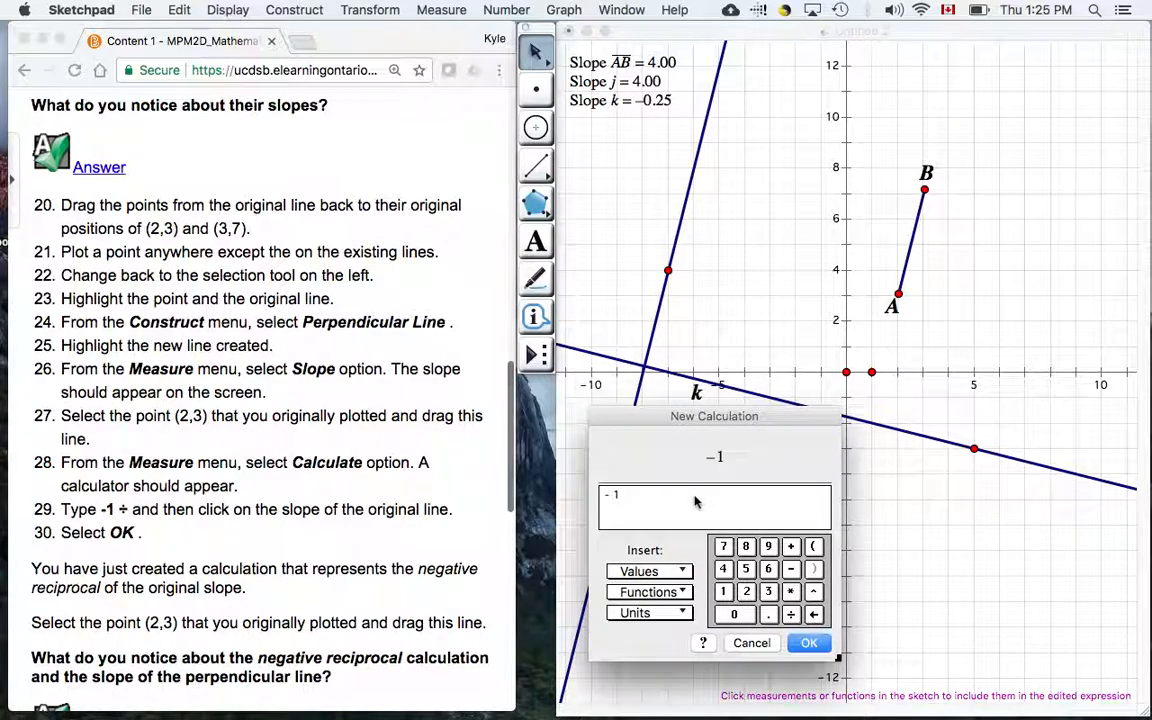
type("/")
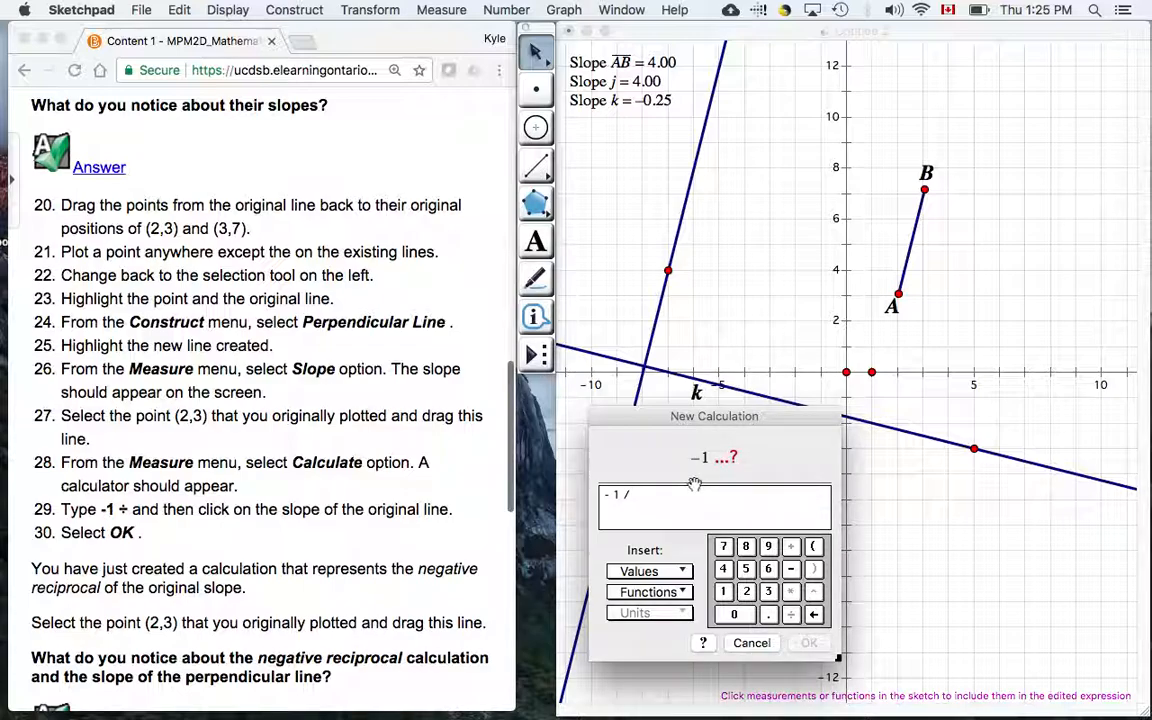
left_click(648, 63)
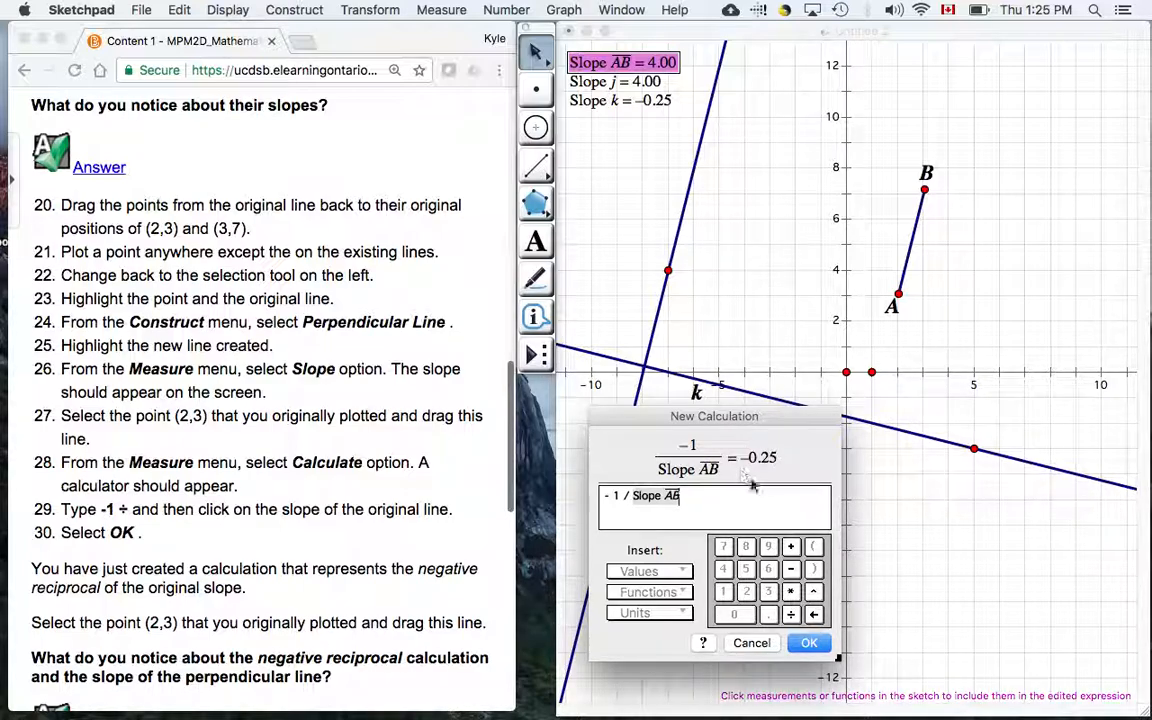
left_click(804, 643)
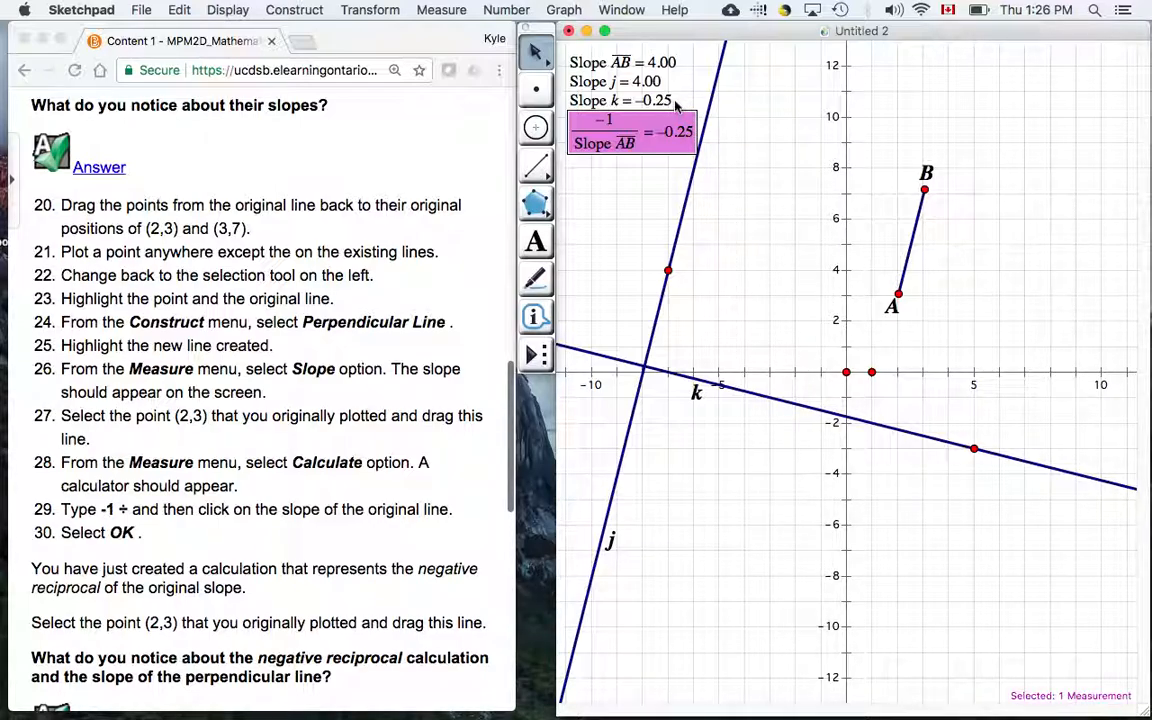
left_click(646, 192)
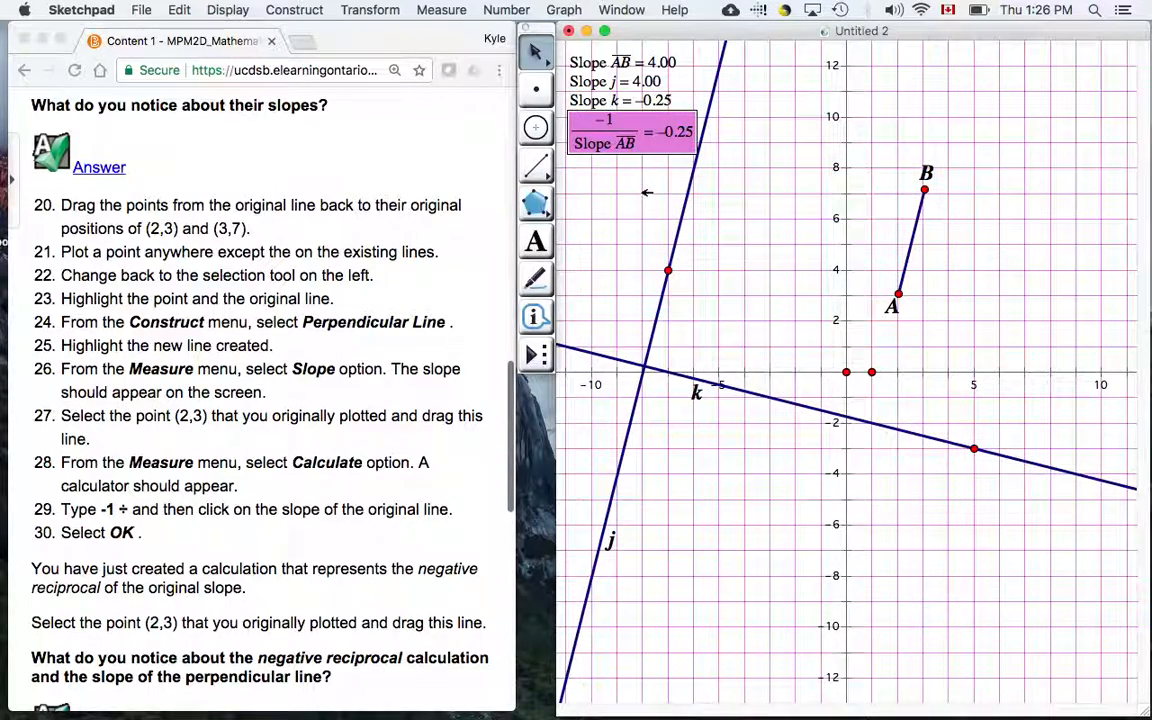
left_click(651, 183)
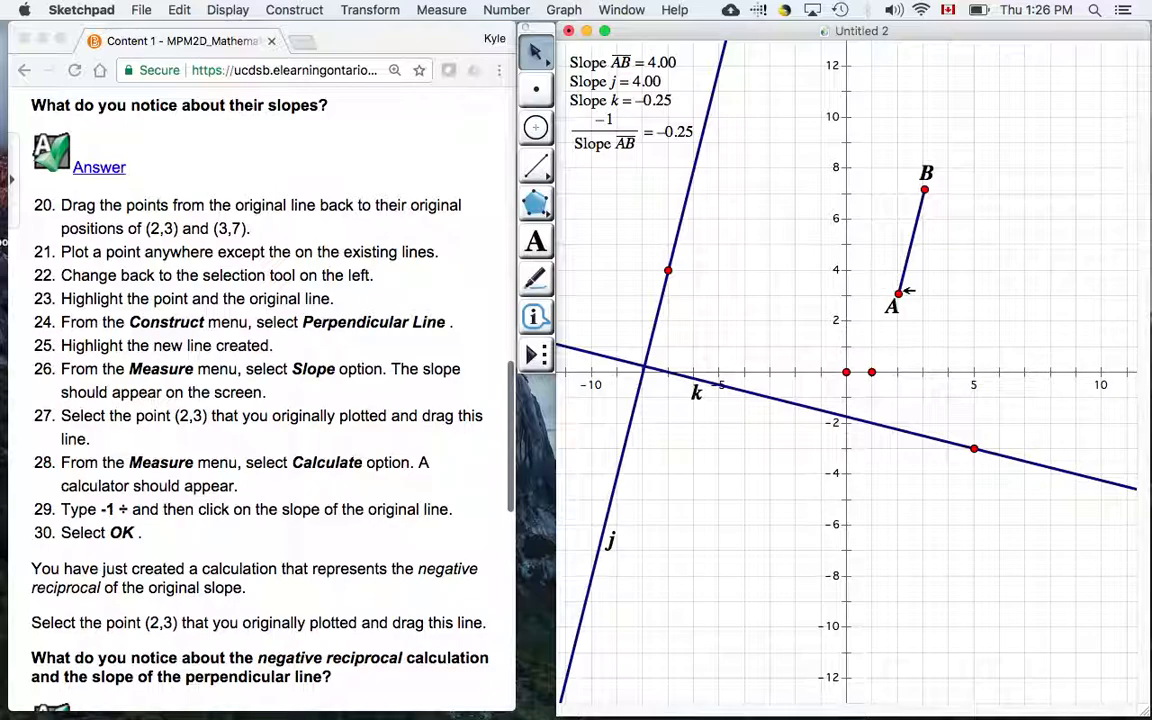
- Move point A to about (1, 2.9) and on to about (0, 3.1) to compare the perpendicular slope with the negative reciprocal
left_click(899, 292)
left_click_drag(899, 292, 872, 298)
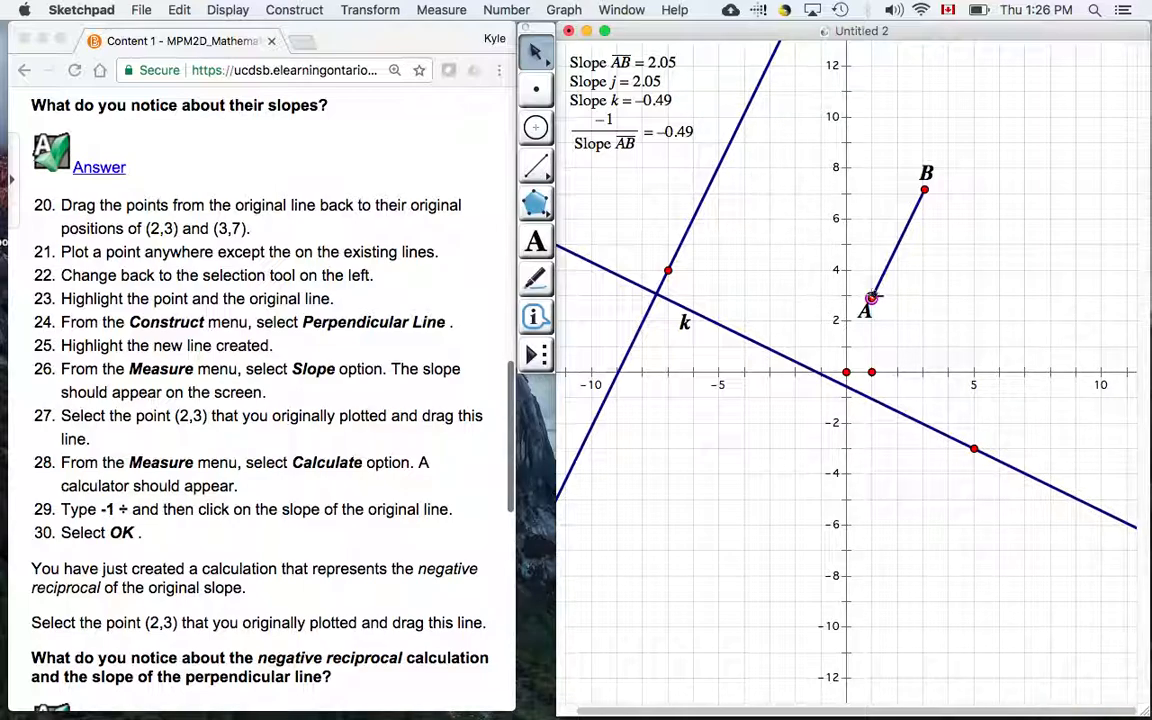
left_click_drag(874, 298, 844, 291)
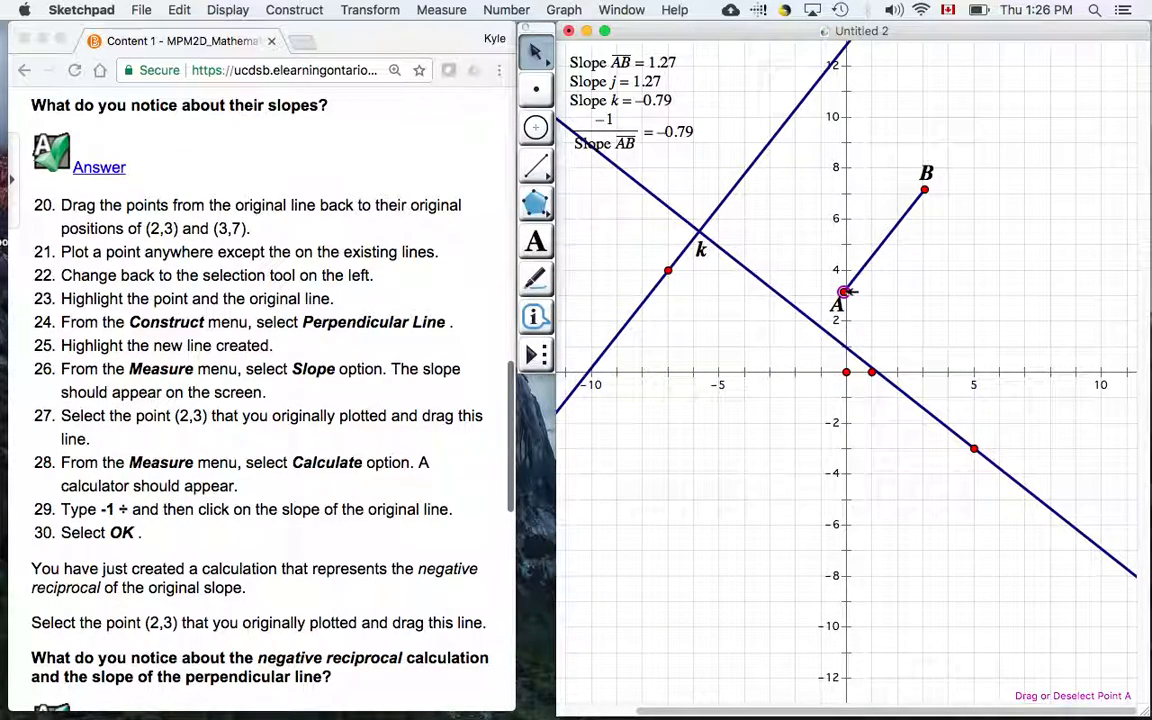